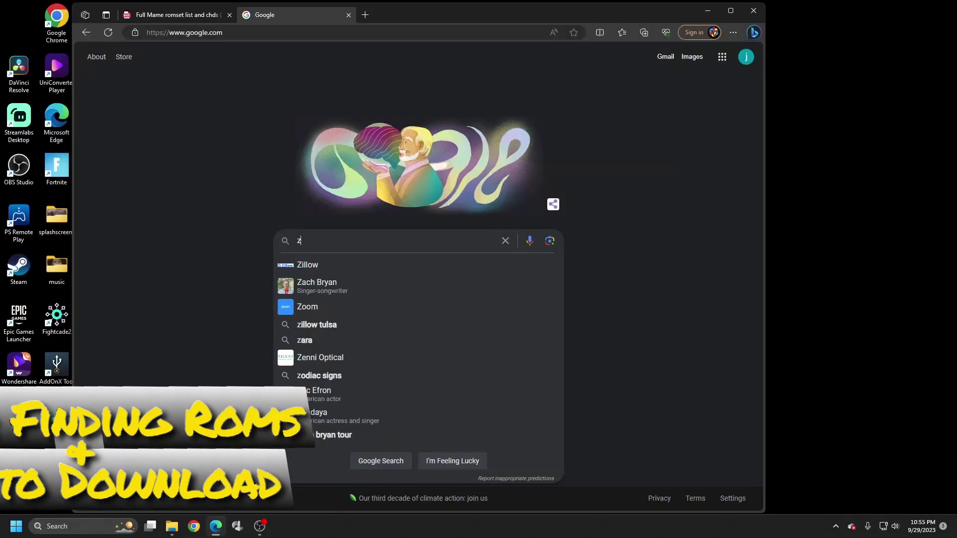
# - Delete the stray 'z' from the Google search box so it is empty
pyautogui.click(229, 324)
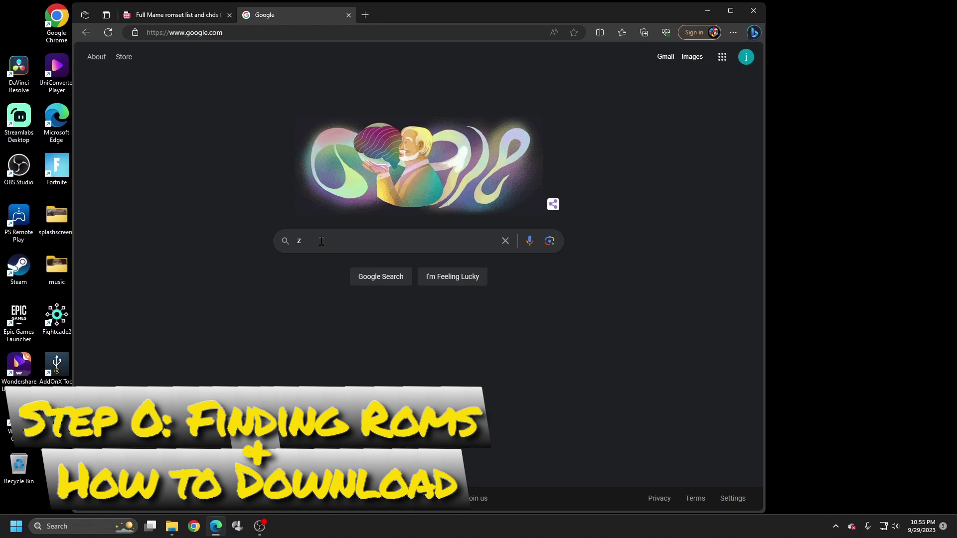
pyautogui.click(321, 241)
pyautogui.press('BackSpace')
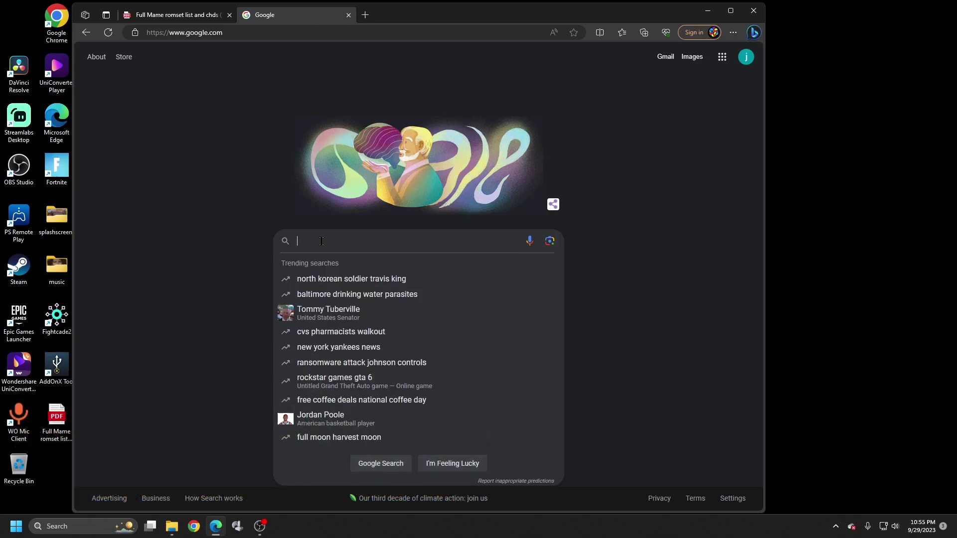
pyautogui.click(197, 291)
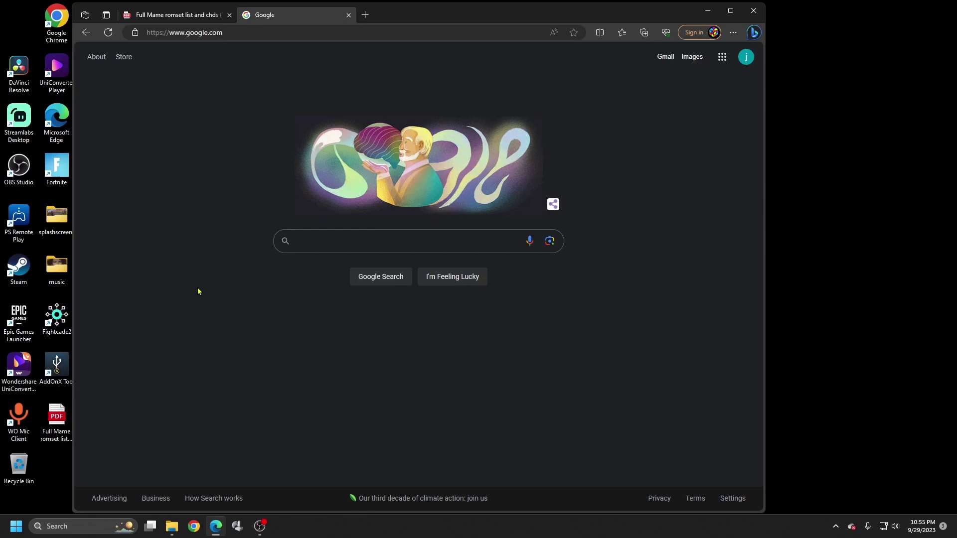
# - Search Google for 'qbittorrent' and open the qBittorrent Official Website at qbittorrent.org
pyautogui.press('/')
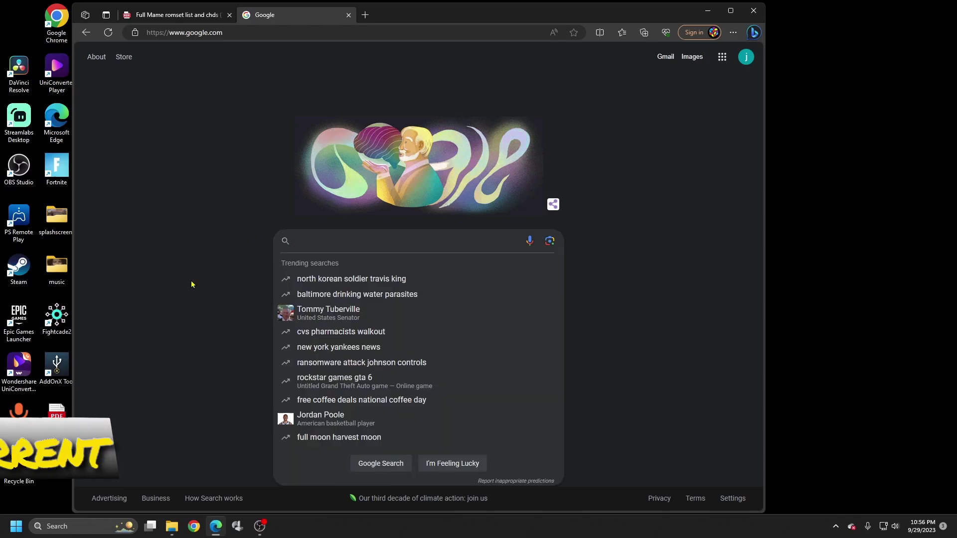
pyautogui.write('qto')
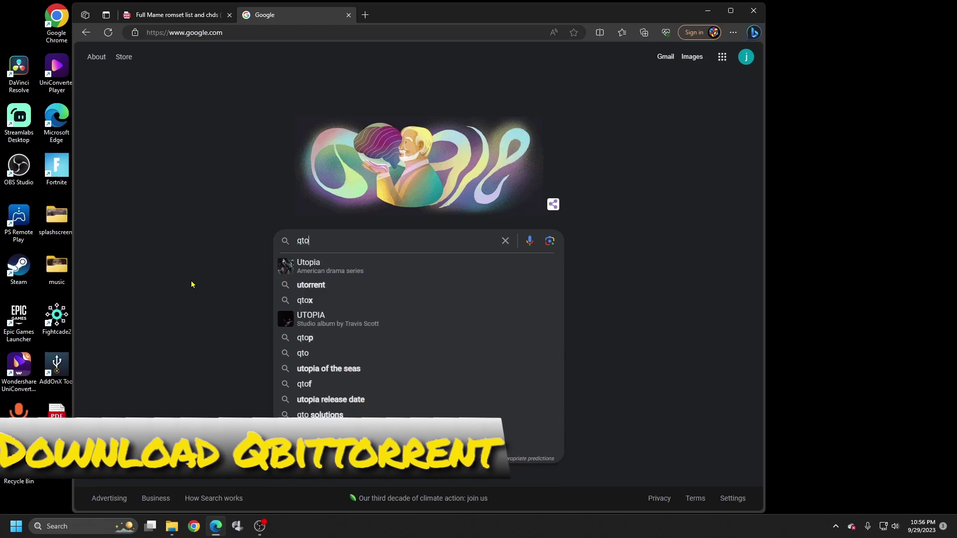
pyautogui.press('BackSpace')
pyautogui.press('BackSpace')
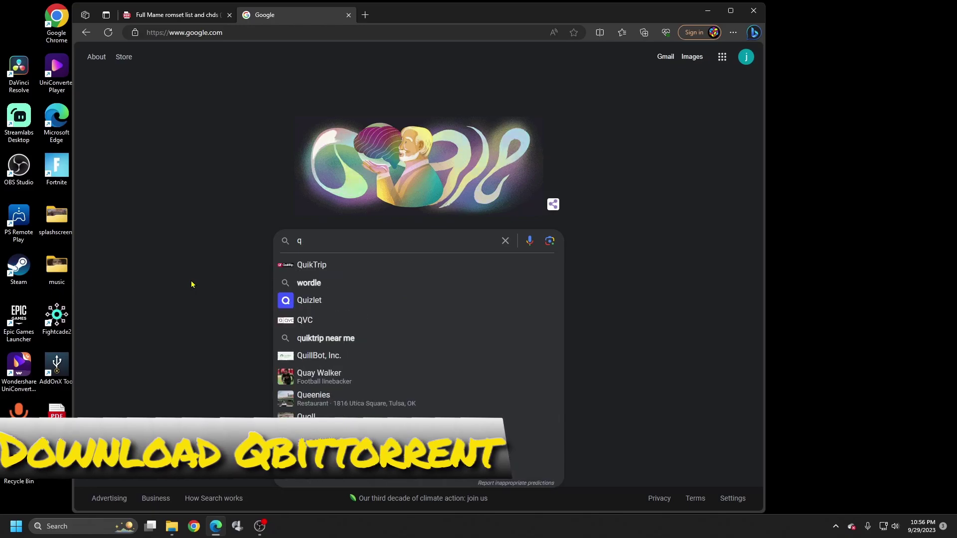
pyautogui.write('b')
pyautogui.press('Down')
pyautogui.press('Down')
pyautogui.press('Return')
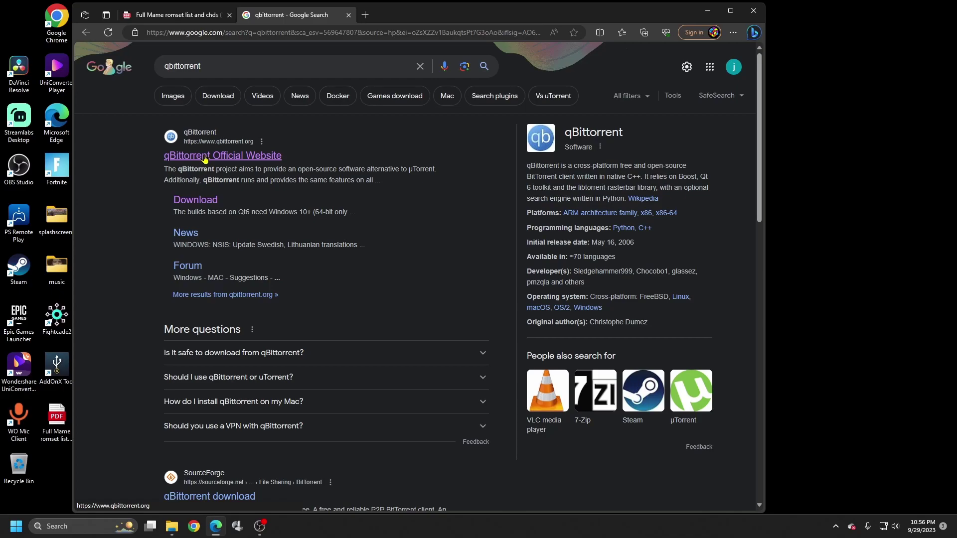
pyautogui.click(204, 156)
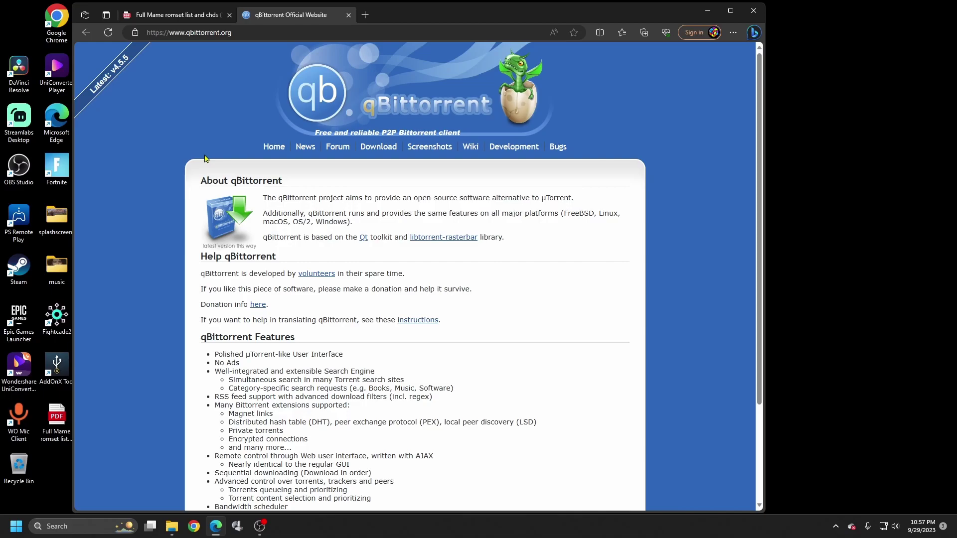
# - Download qbittorrent_4.5.5_x64_setup.exe via the site's Download page and FossHub's Windows x64 link
pyautogui.click(253, 30)
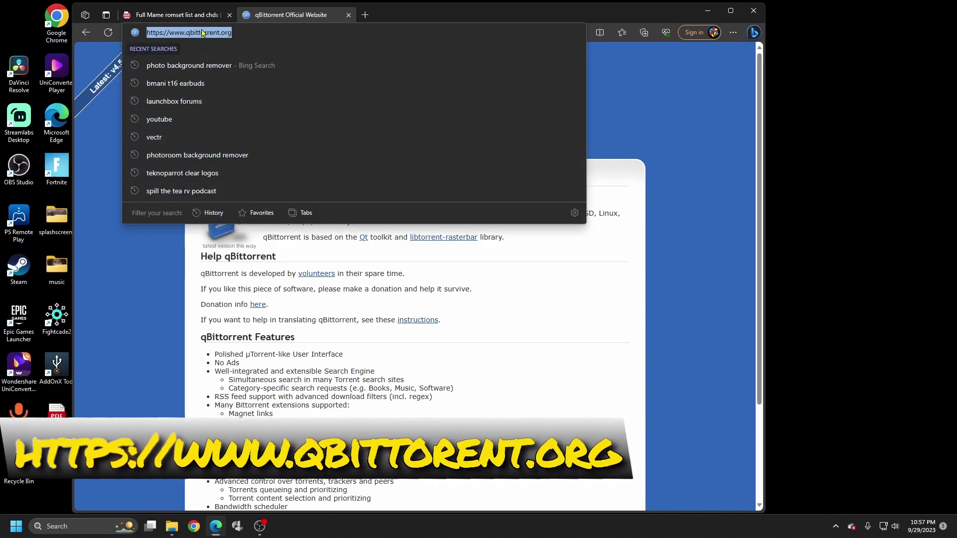
pyautogui.click(150, 267)
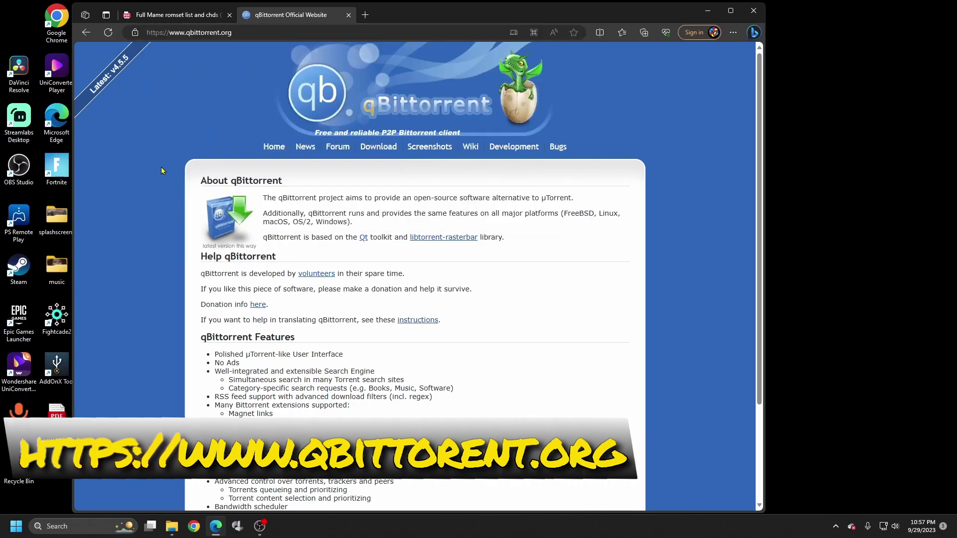
pyautogui.click(376, 150)
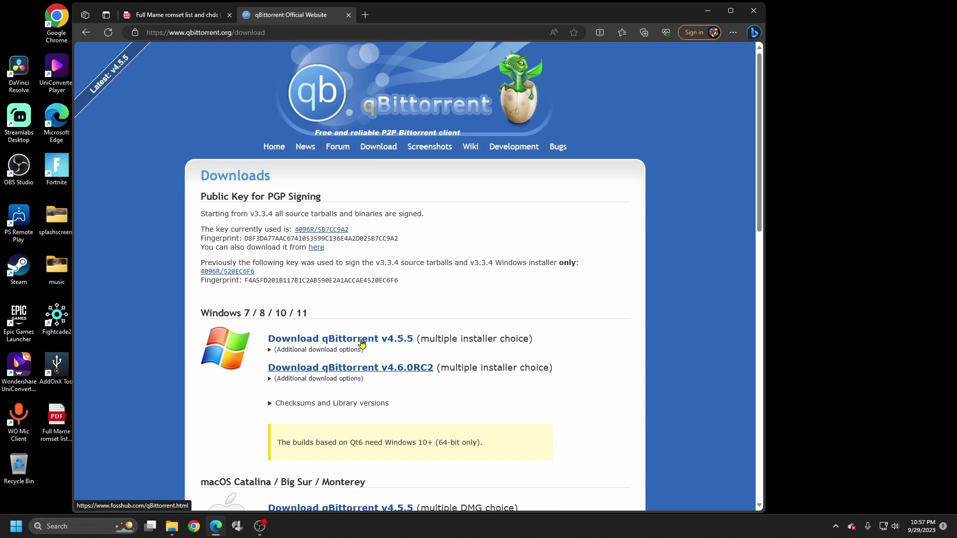
pyautogui.click(362, 343)
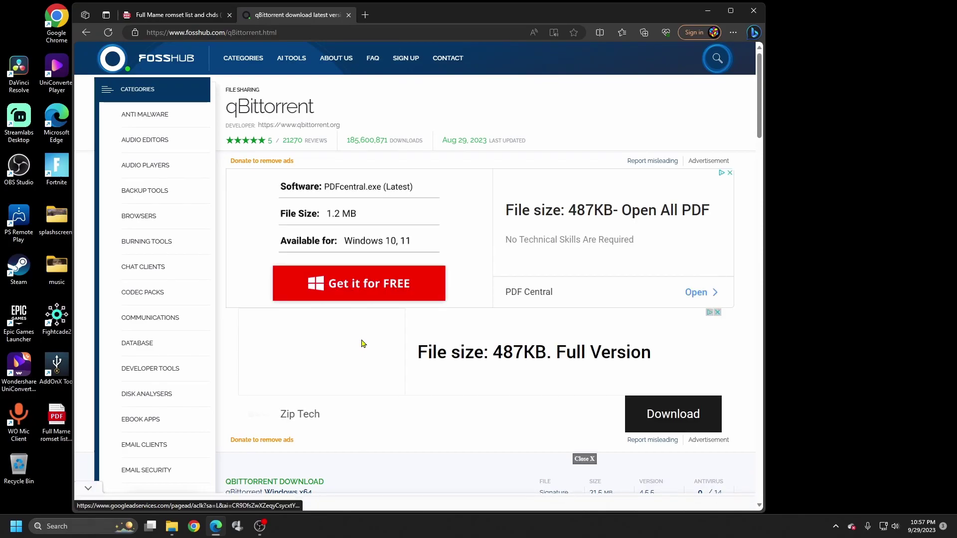
pyautogui.scroll(-1, 362, 343)
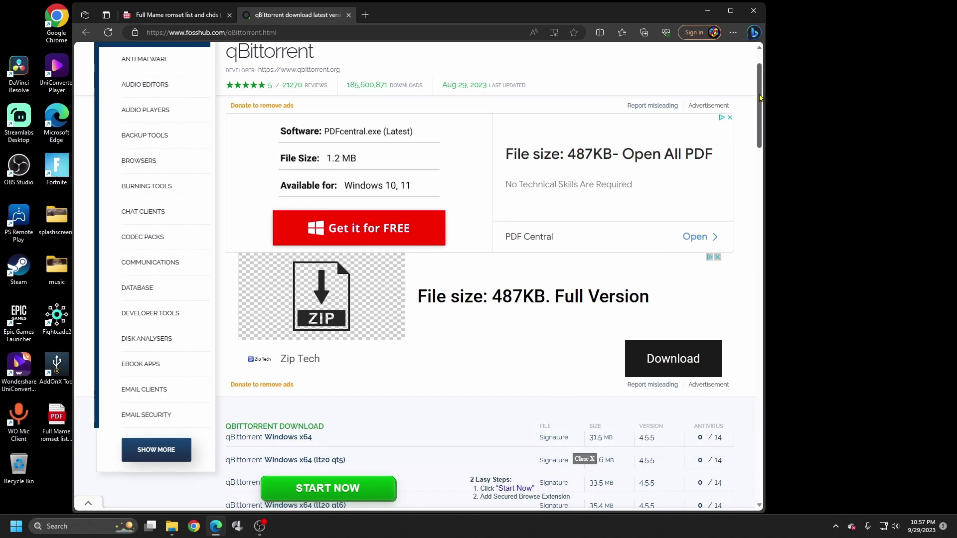
pyautogui.moveTo(760, 100); pyautogui.dragTo(766, 150)
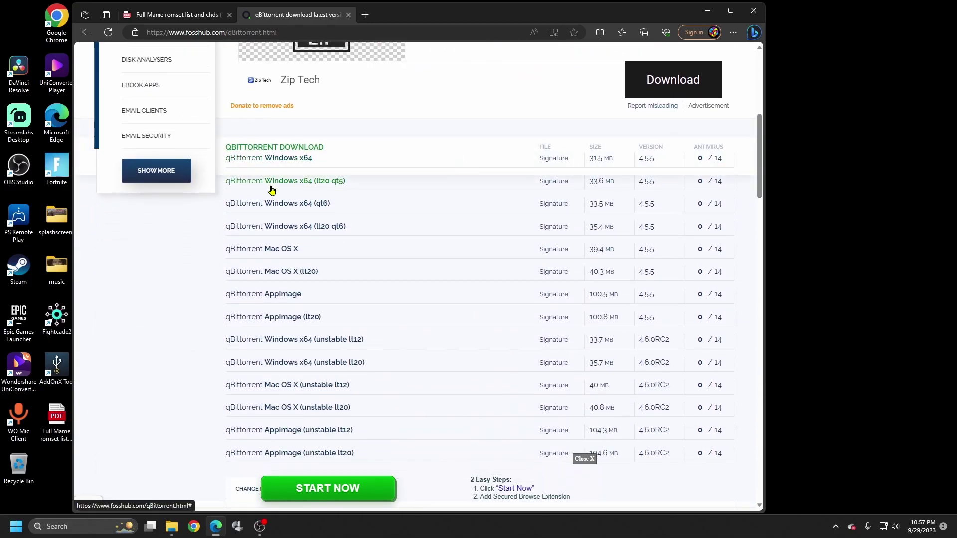
pyautogui.click(284, 159)
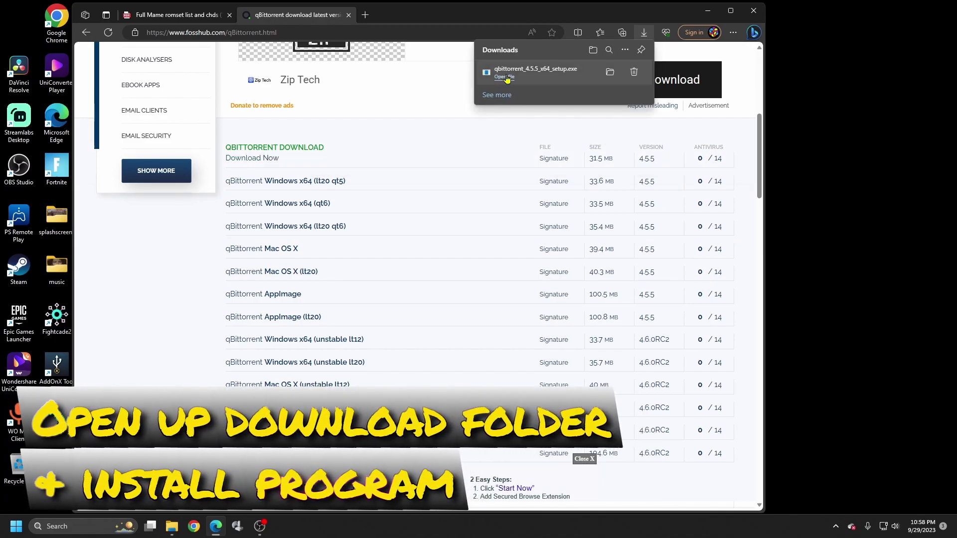
# - Run qbittorrent_4.5.5_x64_setup.exe in English and accept the license agreement
pyautogui.click(505, 77)
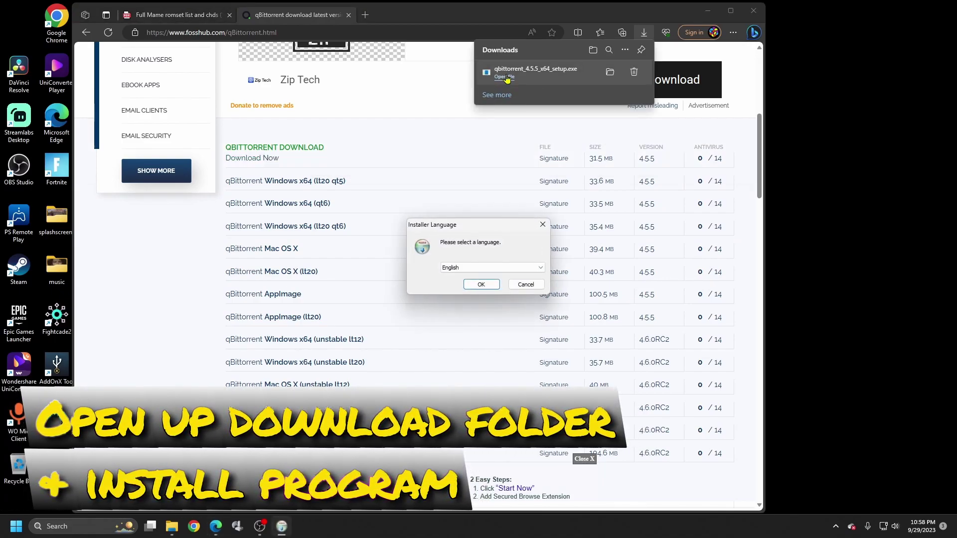
pyautogui.click(481, 285)
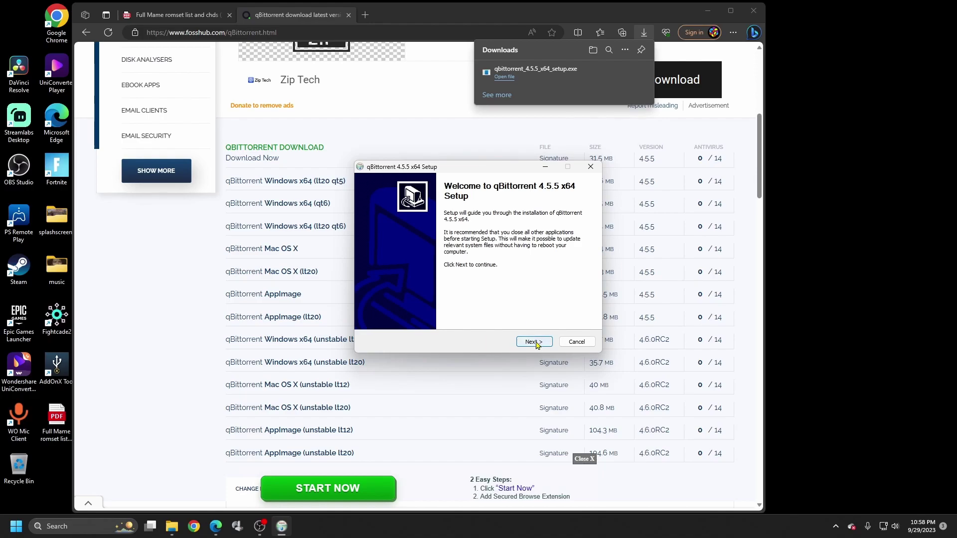
pyautogui.click(533, 342)
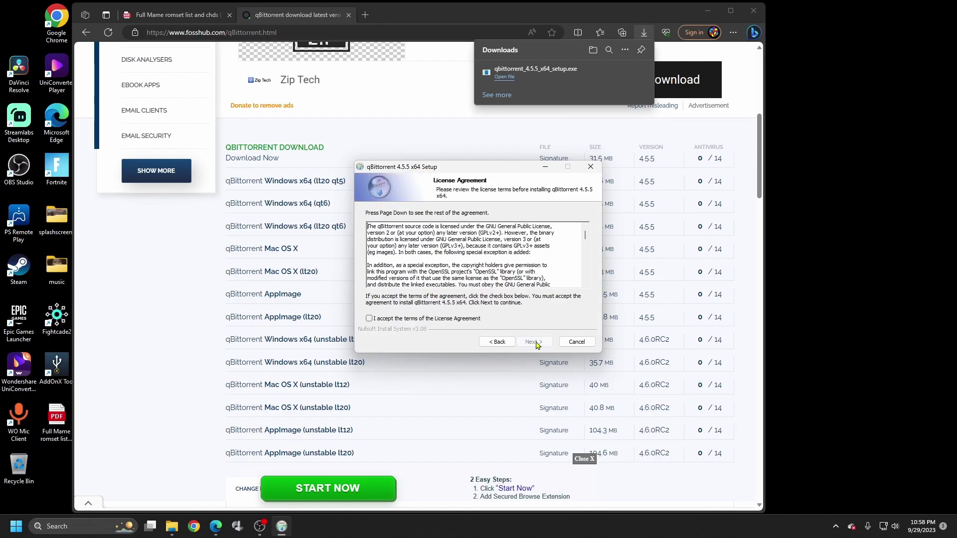
pyautogui.click(369, 319)
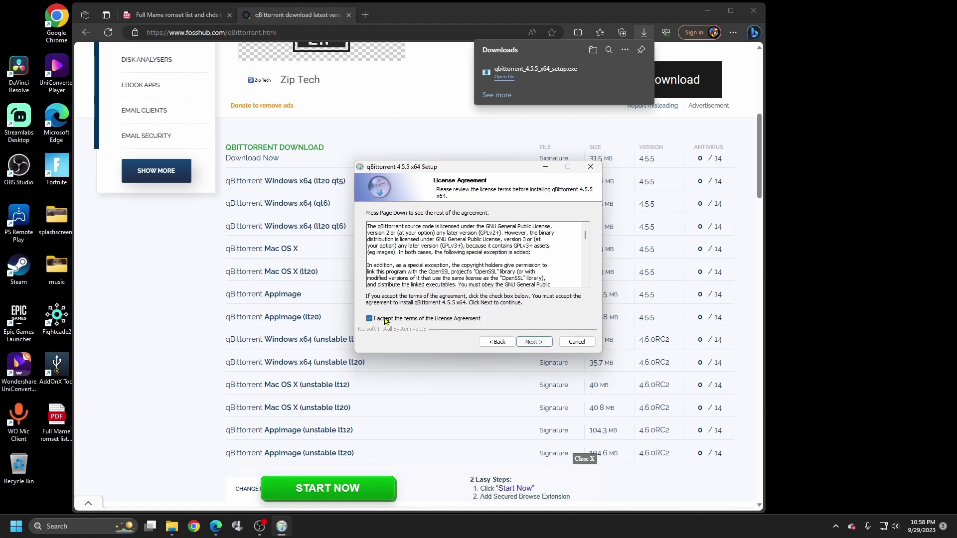
pyautogui.click(538, 346)
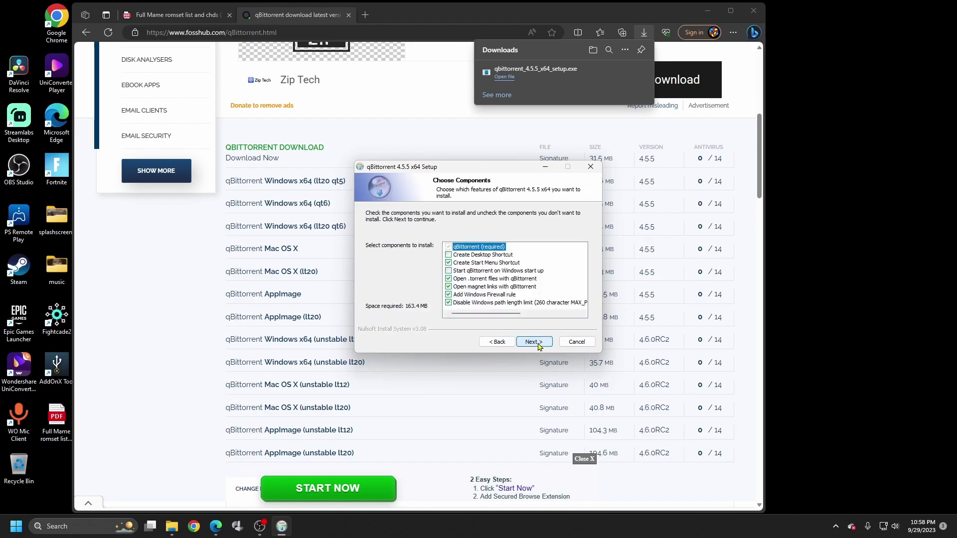
# - Untick the Start Menu shortcut and install into C:\Program Files\qBittorrent
pyautogui.click(448, 264)
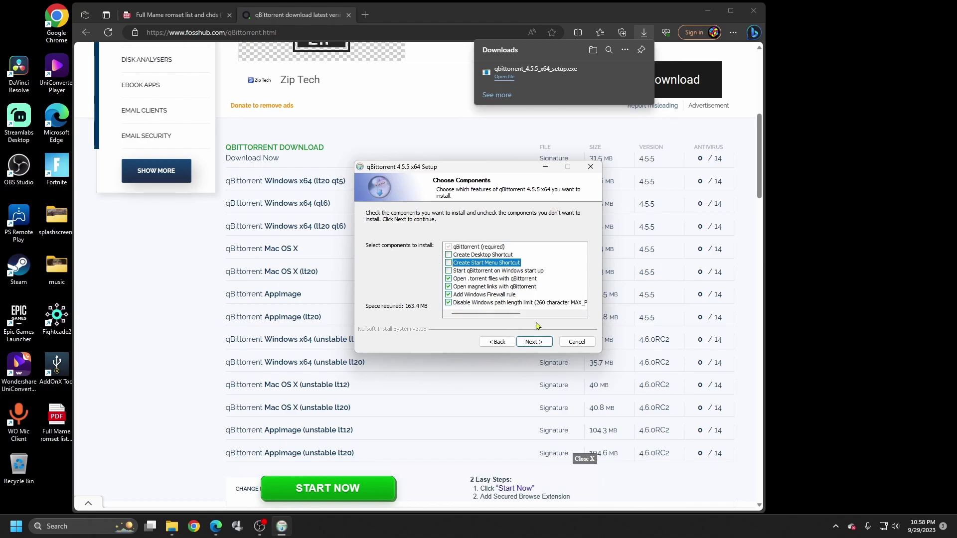
pyautogui.click(534, 341)
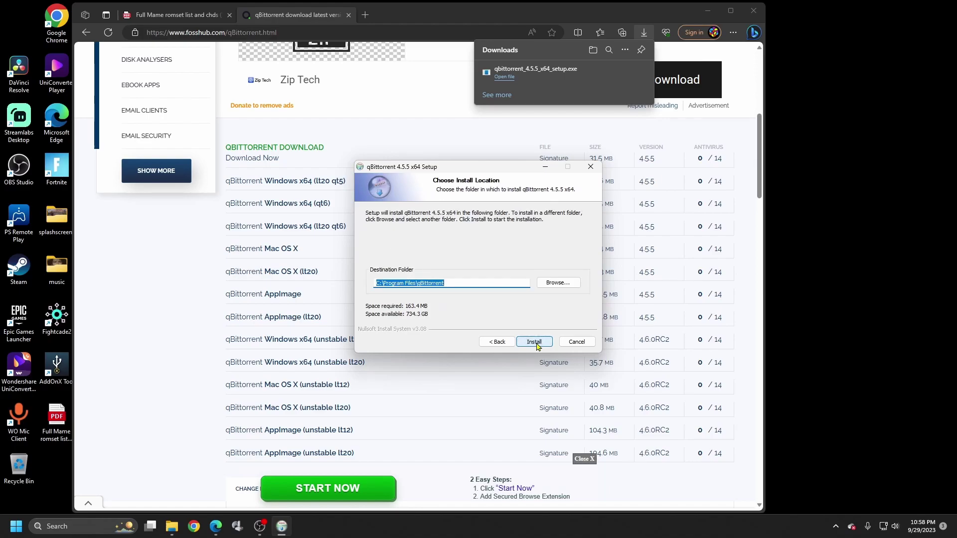
pyautogui.click(466, 282)
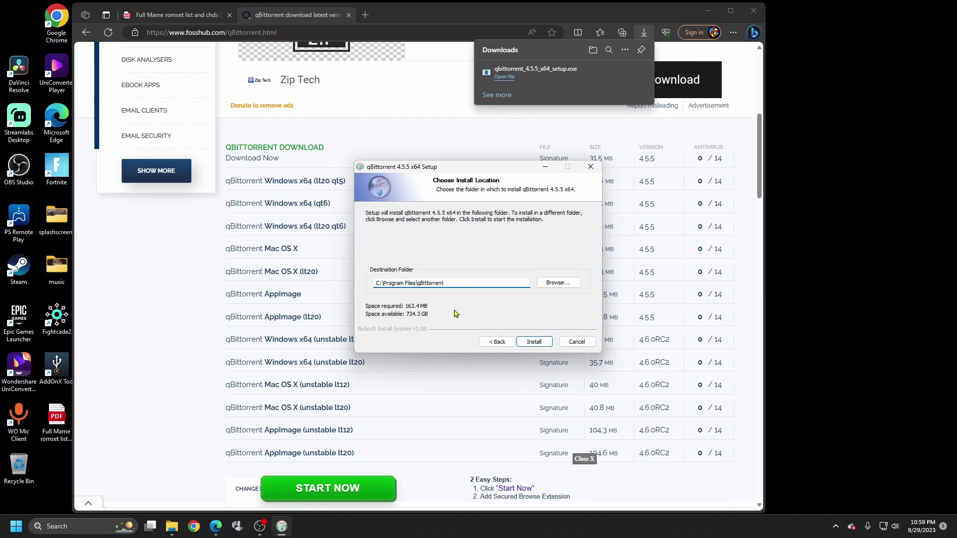
pyautogui.click(540, 341)
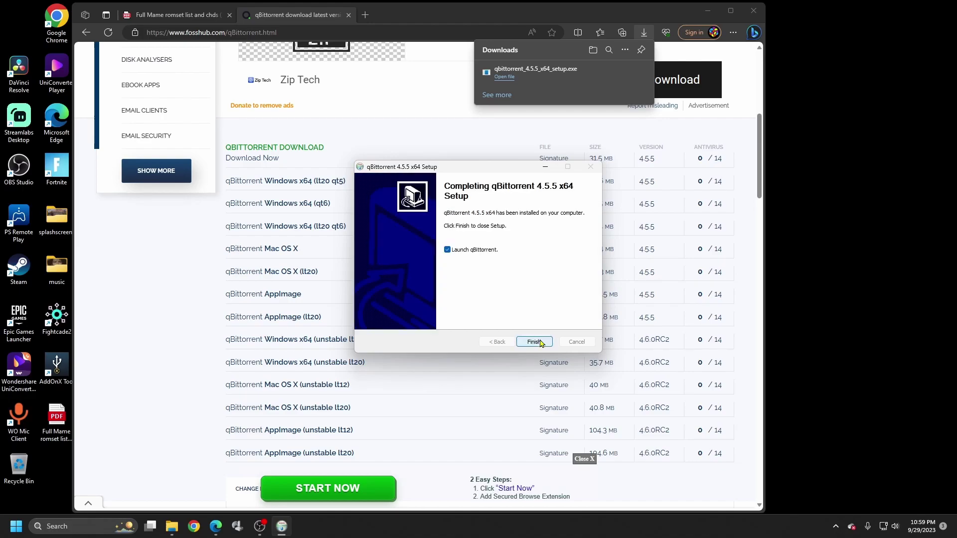
# - Launch qBittorrent, accept its legal notice, check the empty Status filters, then minimize it
pyautogui.click(540, 343)
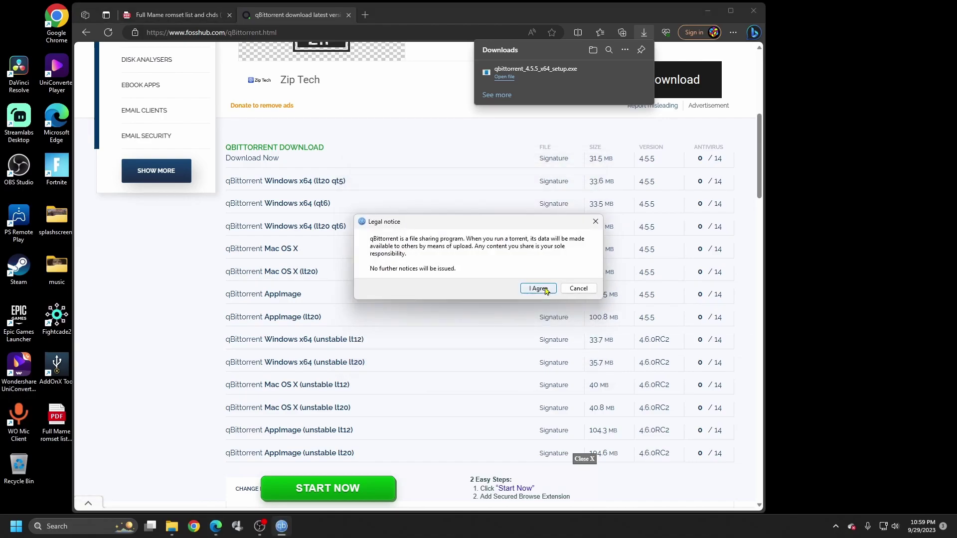
pyautogui.click(538, 345)
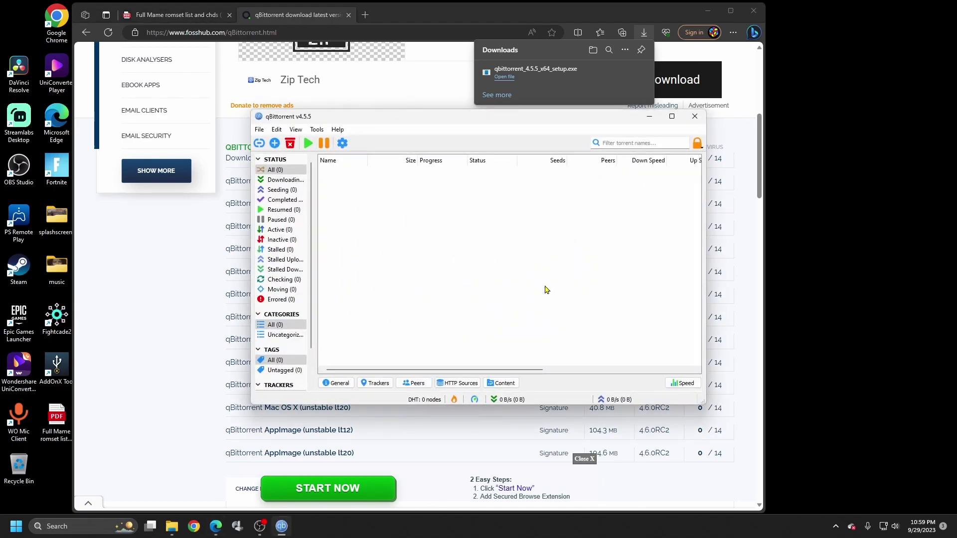
pyautogui.click(282, 180)
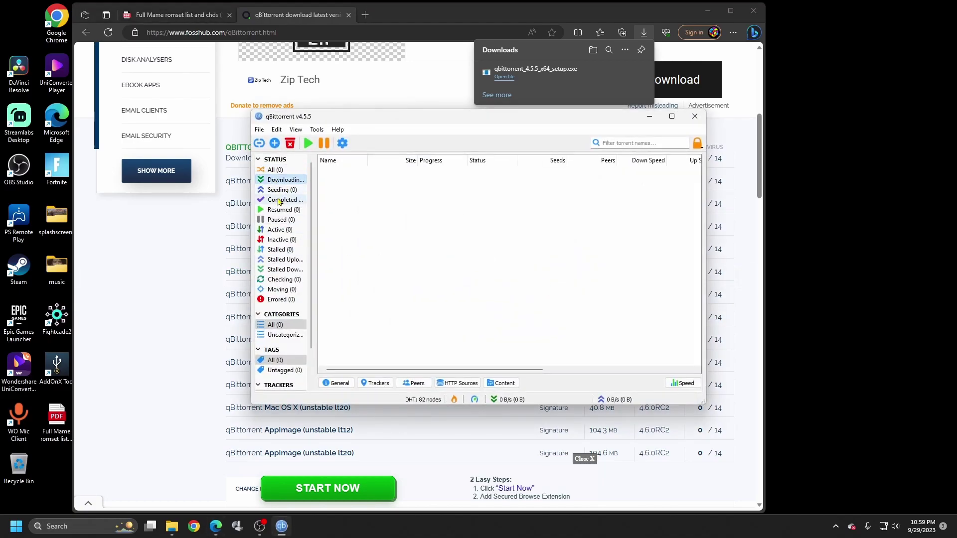
pyautogui.click(280, 200)
pyautogui.click(282, 239)
pyautogui.click(285, 259)
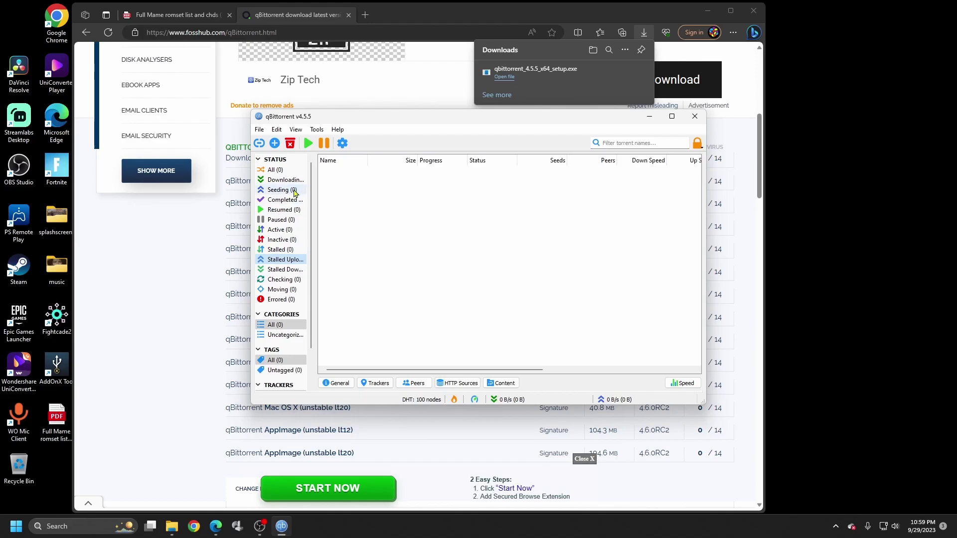
pyautogui.click(295, 199)
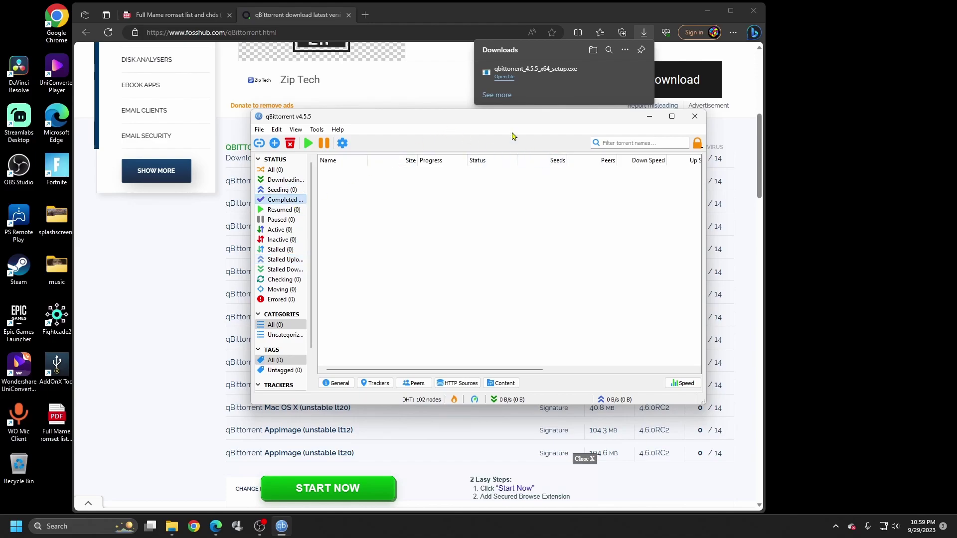
pyautogui.click(647, 116)
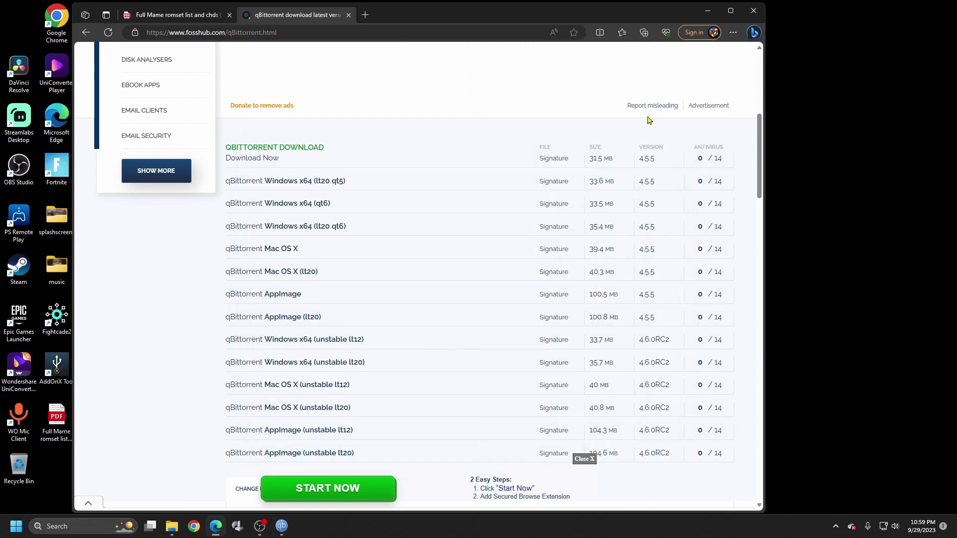
# - Navigate the tab from FossHub to google.com
pyautogui.click(291, 34)
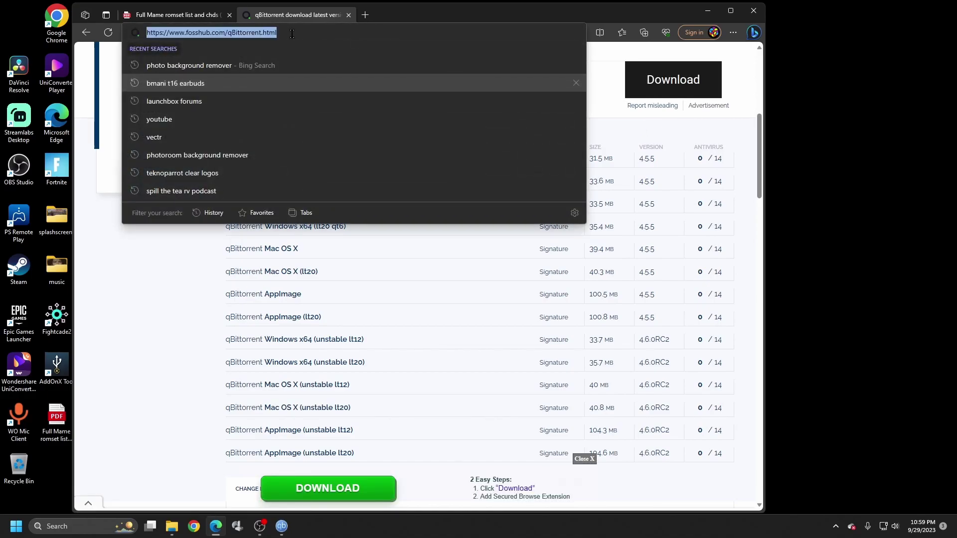
pyautogui.write('googl')
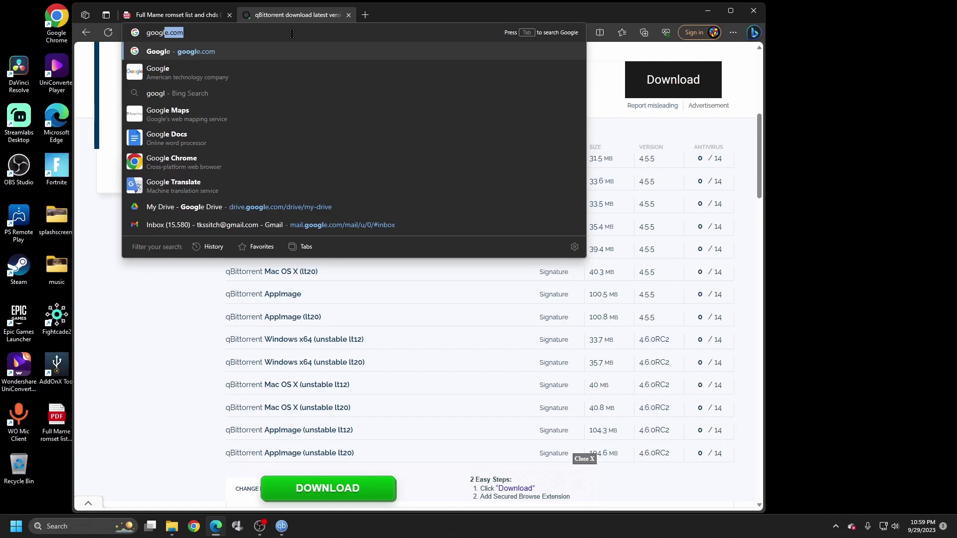
pyautogui.write('e.com')
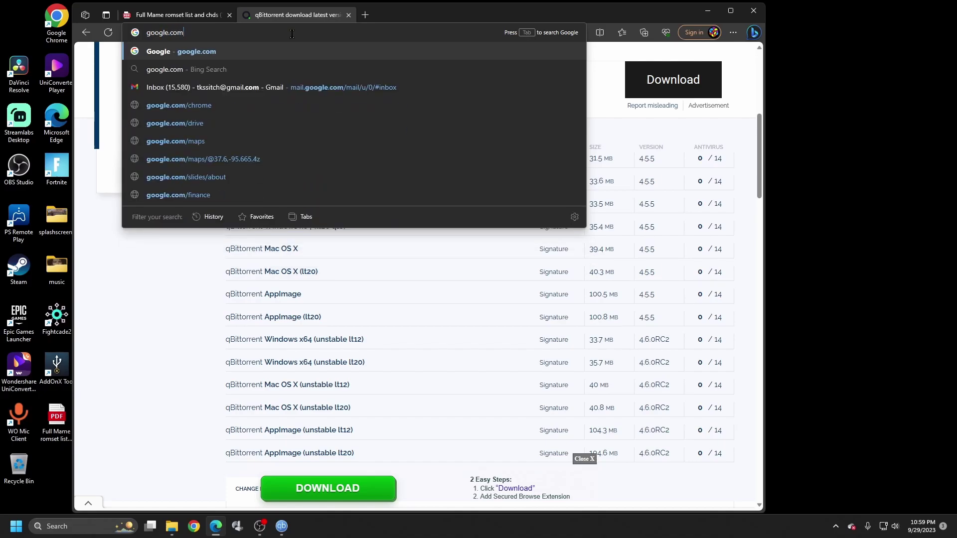
pyautogui.press('Return')
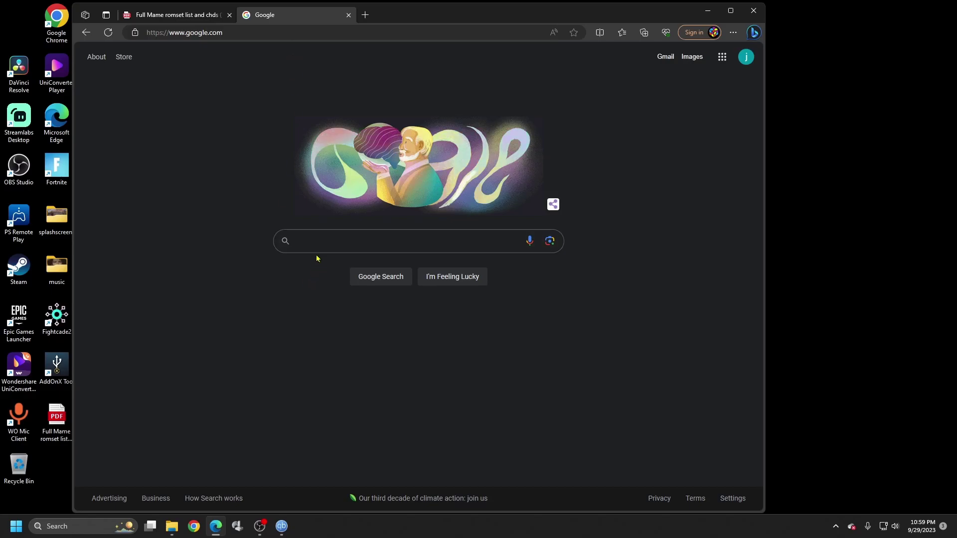
# - Search Google for 'MAME ROMSET DAT'
pyautogui.click(318, 236)
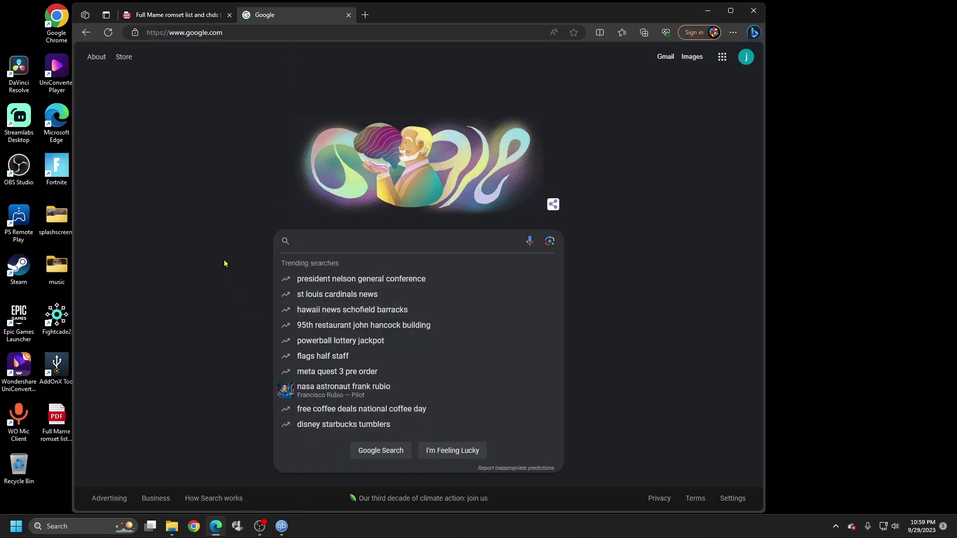
pyautogui.write('ma')
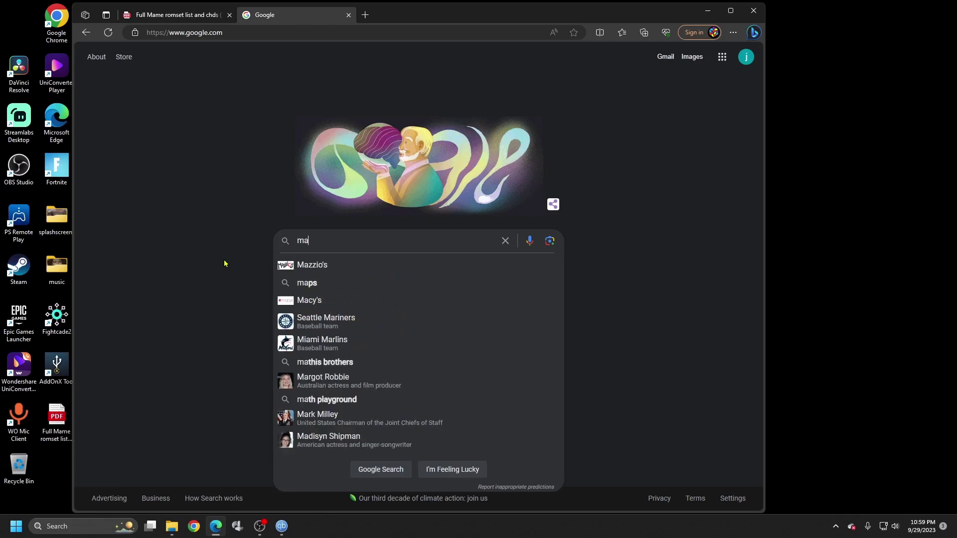
pyautogui.press('BackSpace')
pyautogui.press('BackSpace')
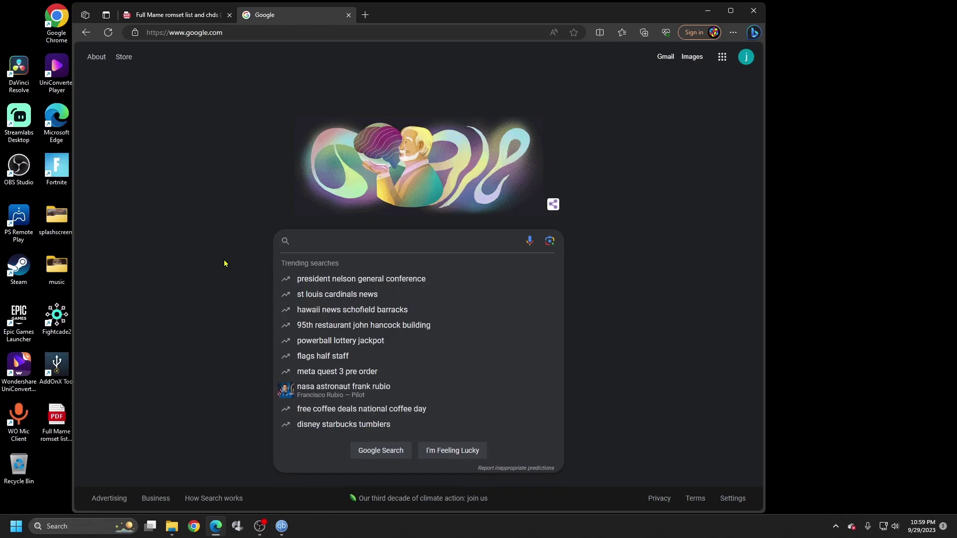
pyautogui.write('MAM')
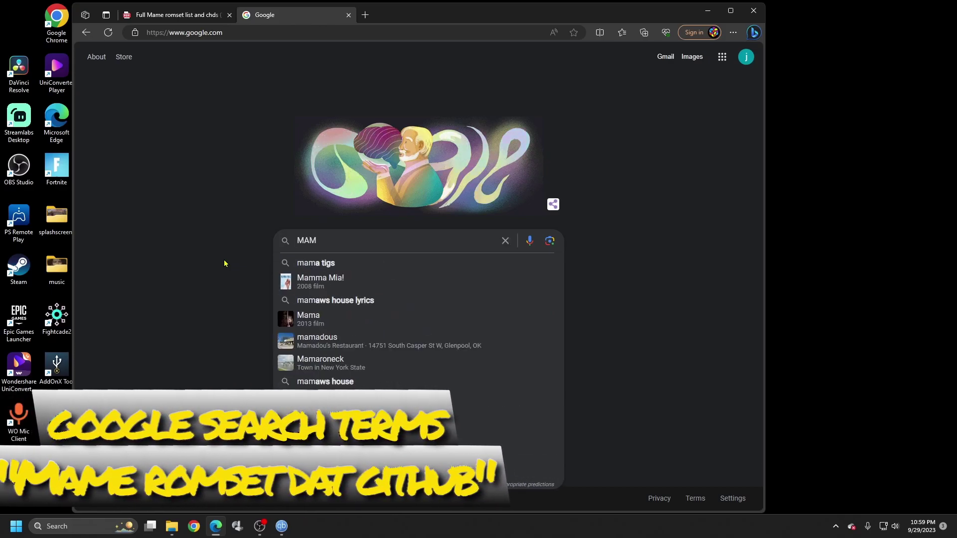
pyautogui.write('E ROMSET')
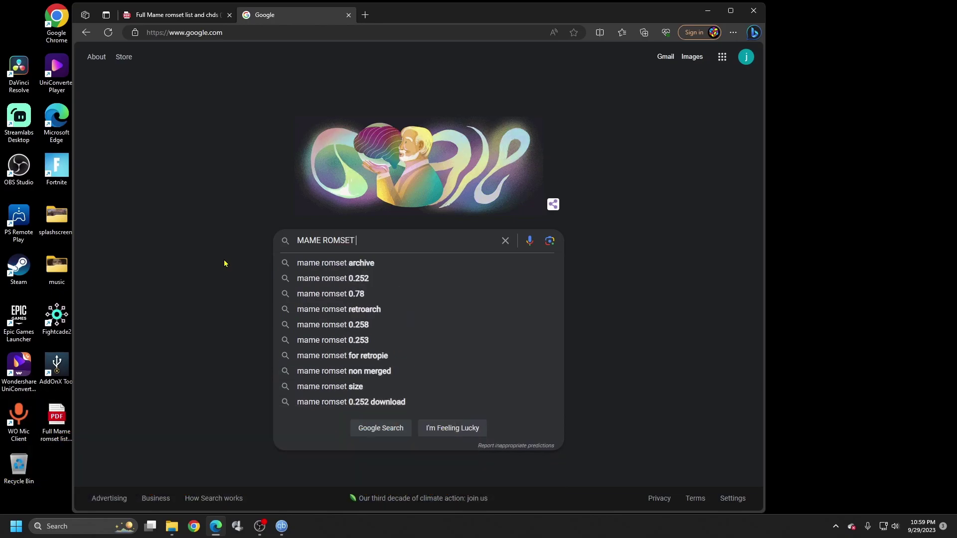
pyautogui.write(' DAT')
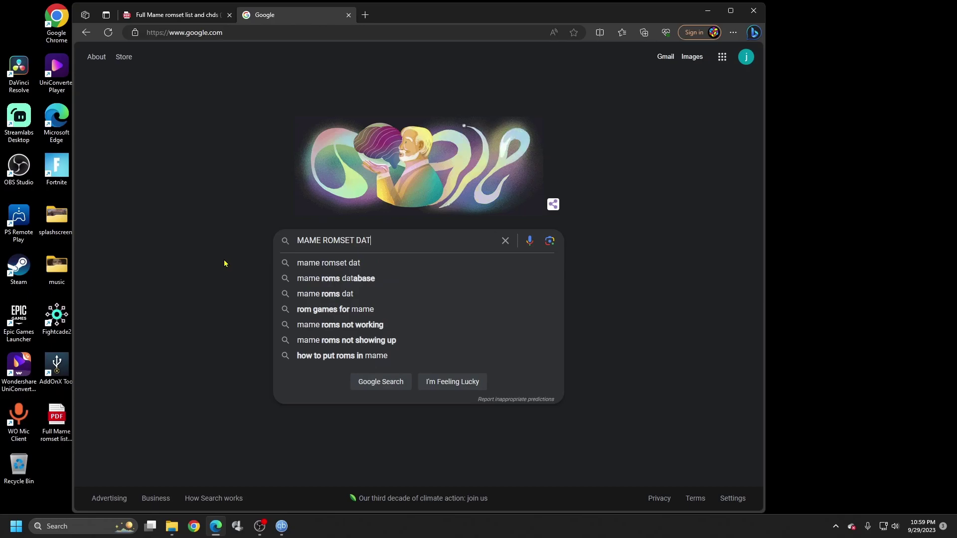
pyautogui.press('Return')
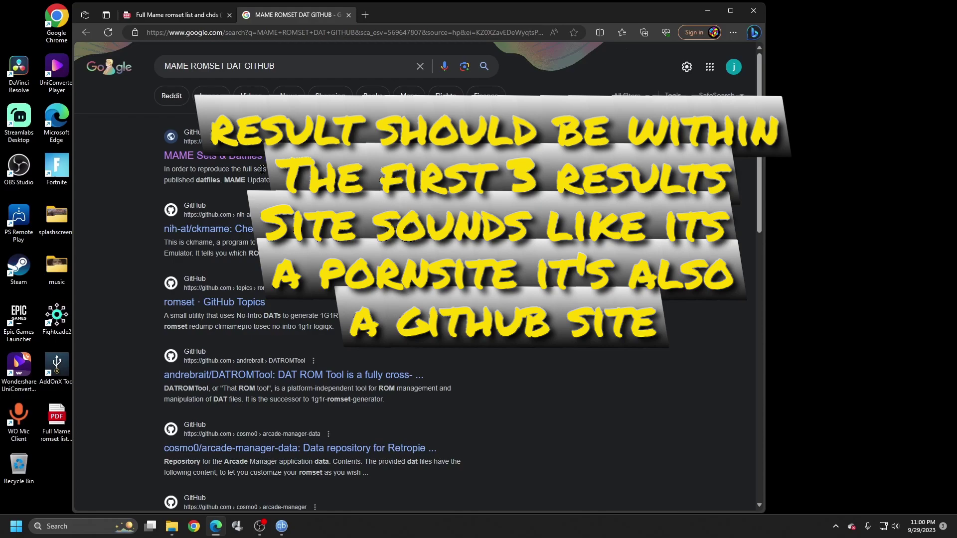
# - Open the Pleasuredome result, return to its index page and review the set categories
pyautogui.click(246, 157)
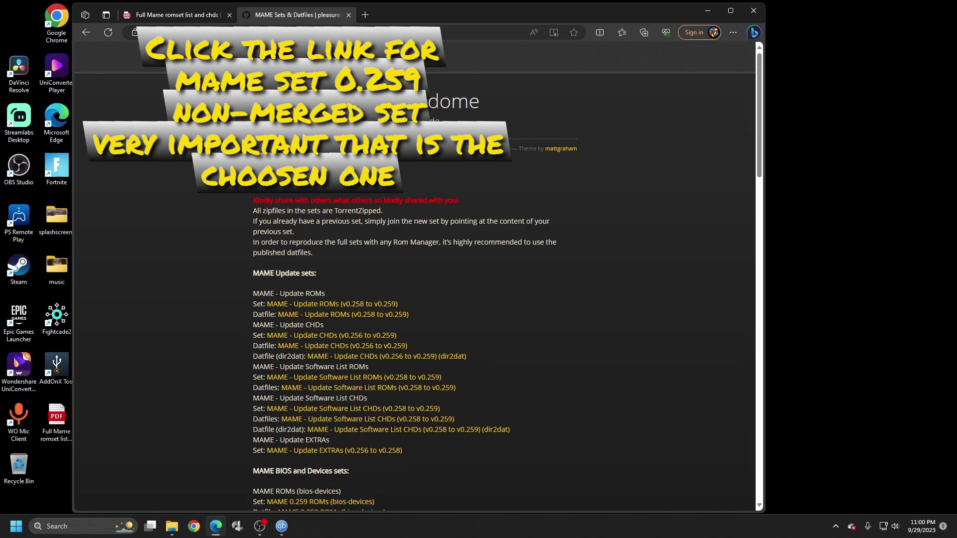
pyautogui.moveTo(761, 146)
pyautogui.mouseDown()
pyautogui.moveTo(755, 190)
pyautogui.moveTo(753, 143)
pyautogui.mouseUp()
pyautogui.hotkey('alt', 'Left')
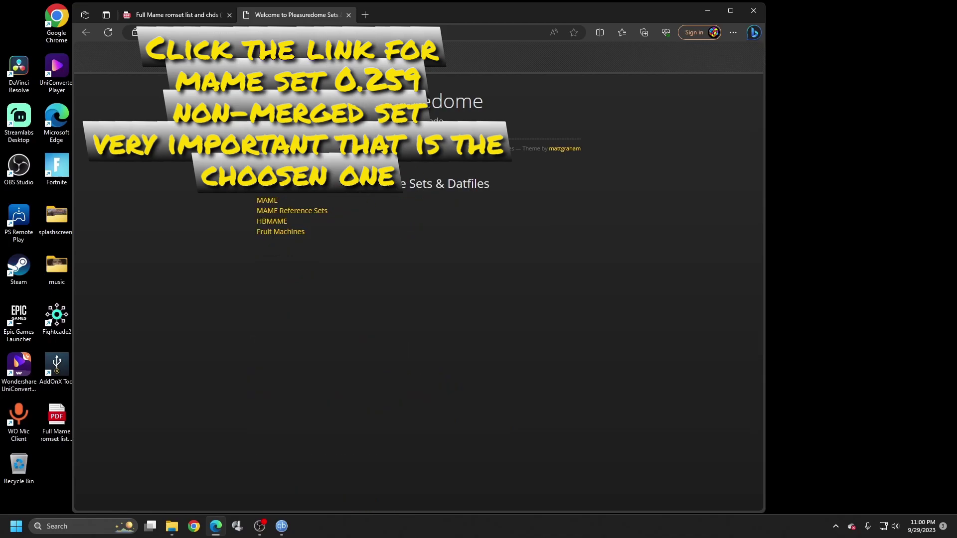
pyautogui.doubleClick(514, 115)
pyautogui.moveTo(514, 116); pyautogui.dragTo(500, 223)
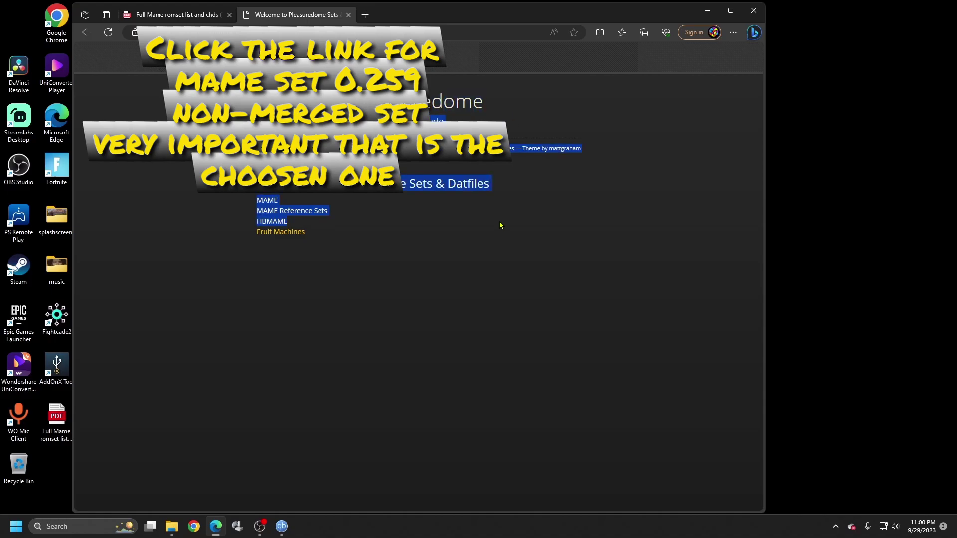
pyautogui.click(333, 297)
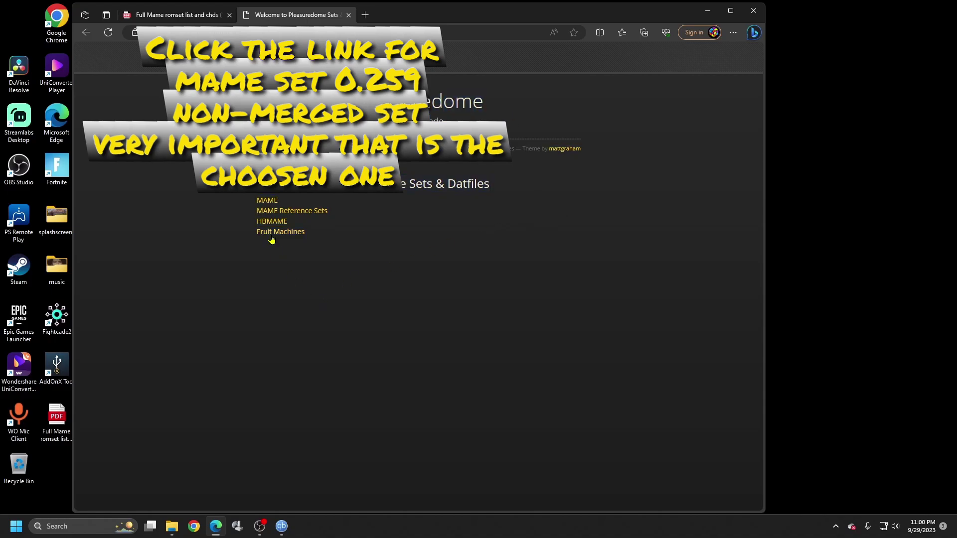
# - Open the MAME Sets & Datfiles page, read its intro and update lists, and scroll to full sets
pyautogui.click(268, 201)
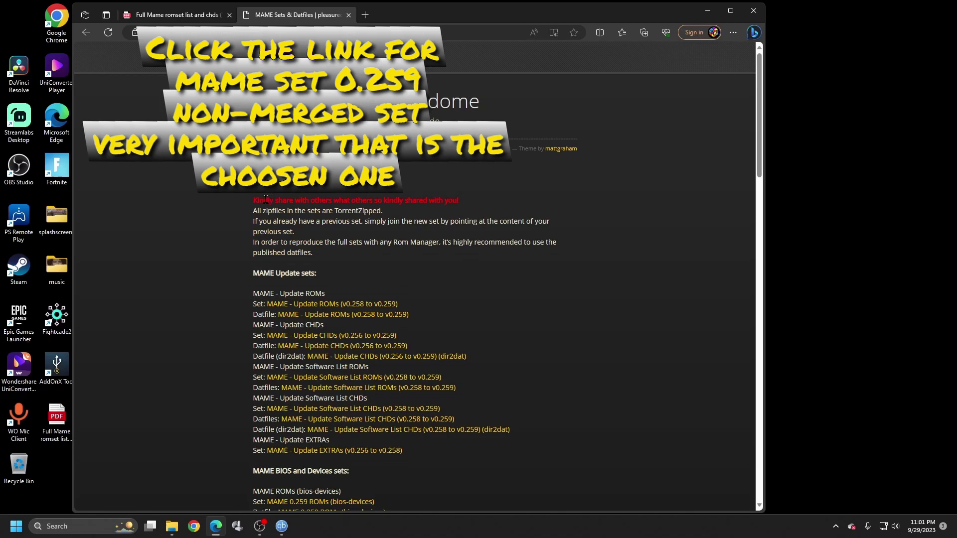
pyautogui.moveTo(252, 200); pyautogui.dragTo(347, 292)
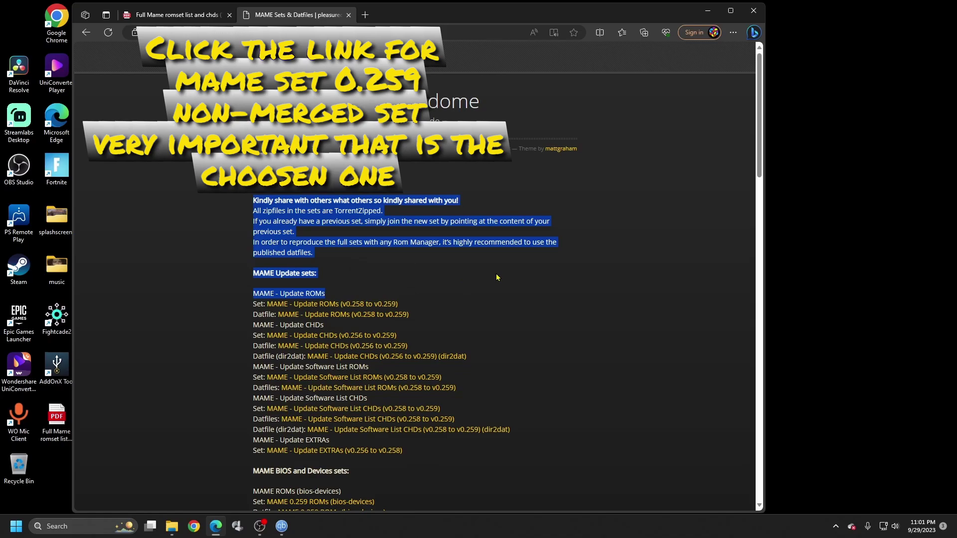
pyautogui.click(464, 294)
pyautogui.moveTo(249, 272); pyautogui.dragTo(252, 464)
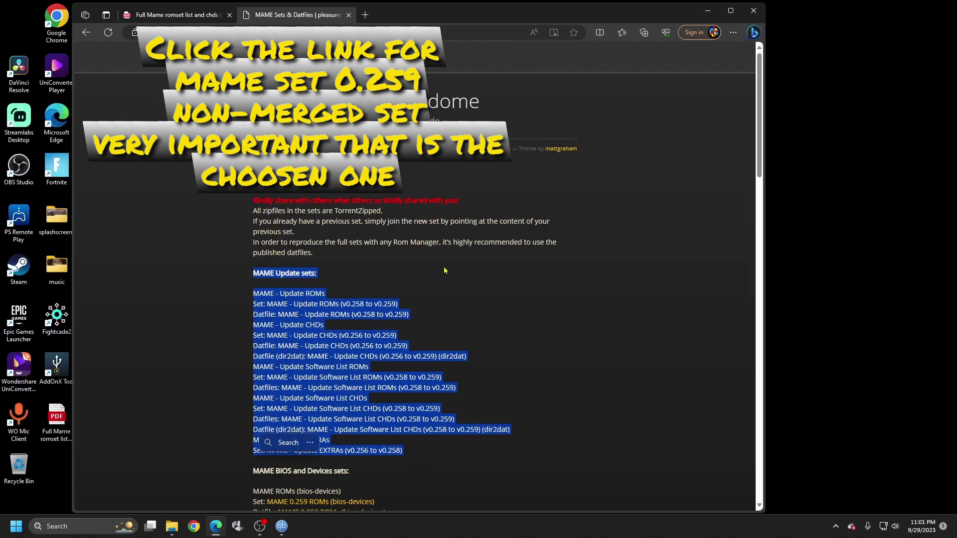
pyautogui.click(494, 362)
pyautogui.moveTo(760, 152); pyautogui.dragTo(764, 194)
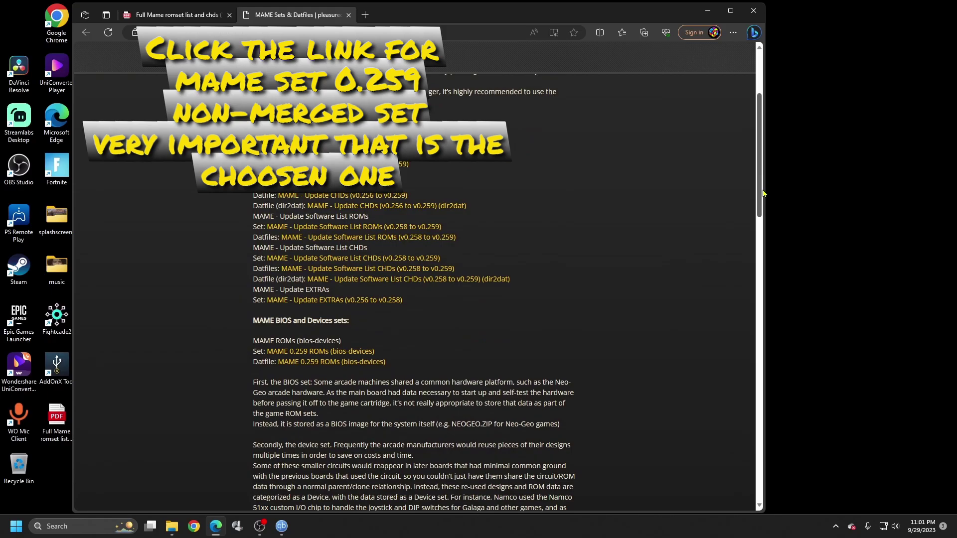
pyautogui.moveTo(763, 193); pyautogui.dragTo(746, 337)
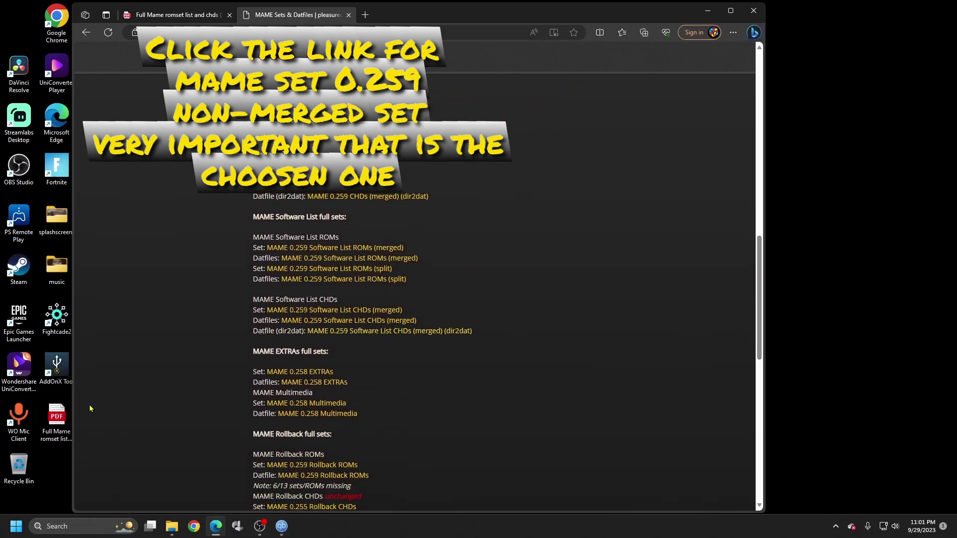
pyautogui.click(52, 418)
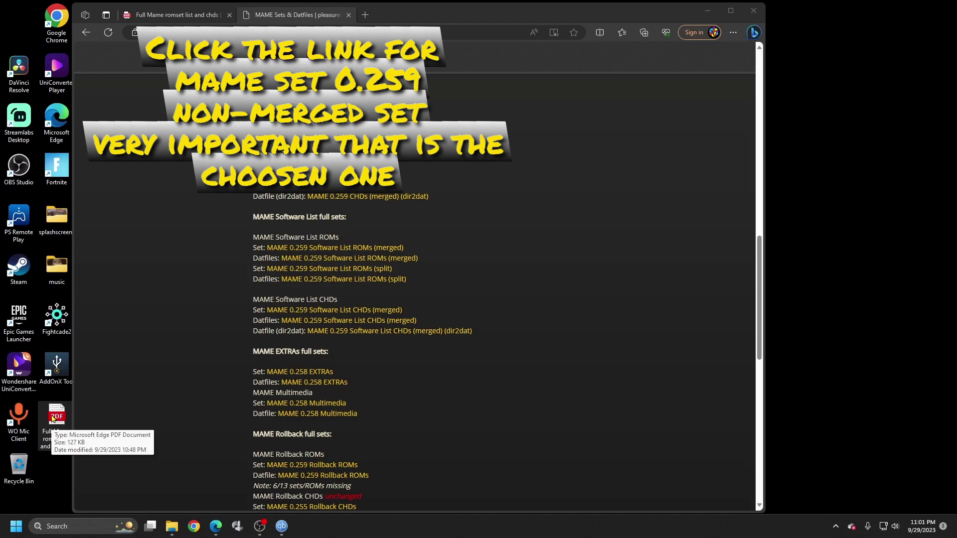
# - Open the Full Mame romset list PDF and check its totals of 89 games and 13 CHDs
pyautogui.doubleClick(52, 419)
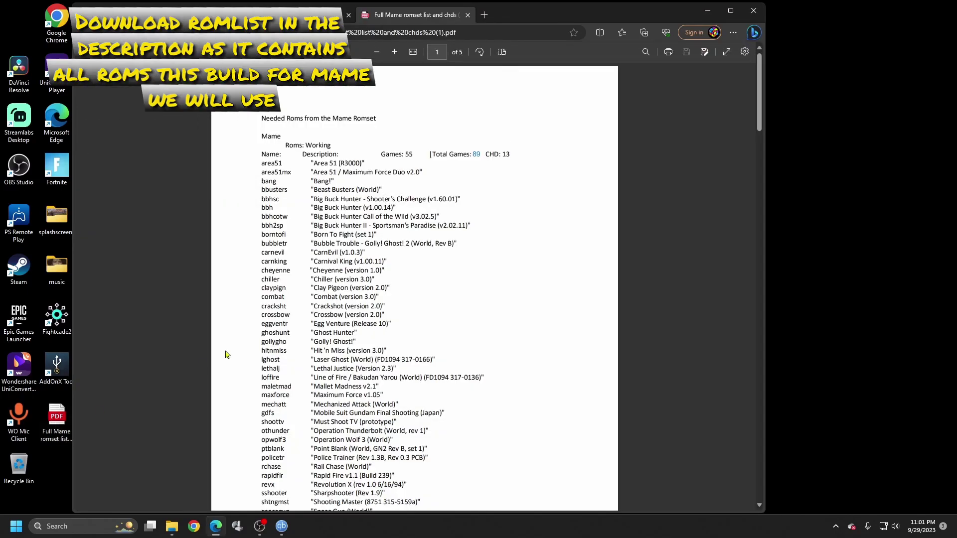
pyautogui.moveTo(258, 116); pyautogui.dragTo(372, 507)
pyautogui.click(479, 250)
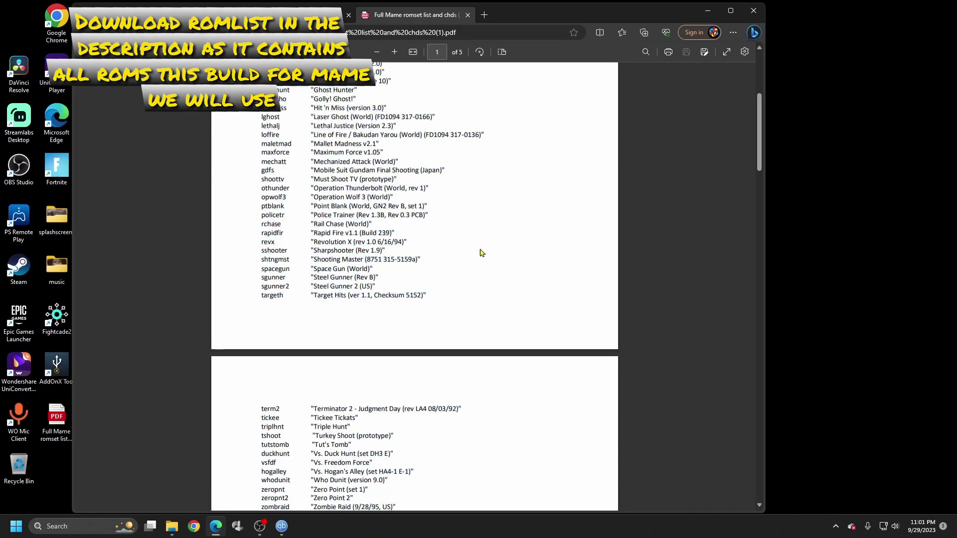
pyautogui.moveTo(753, 150); pyautogui.dragTo(759, 93)
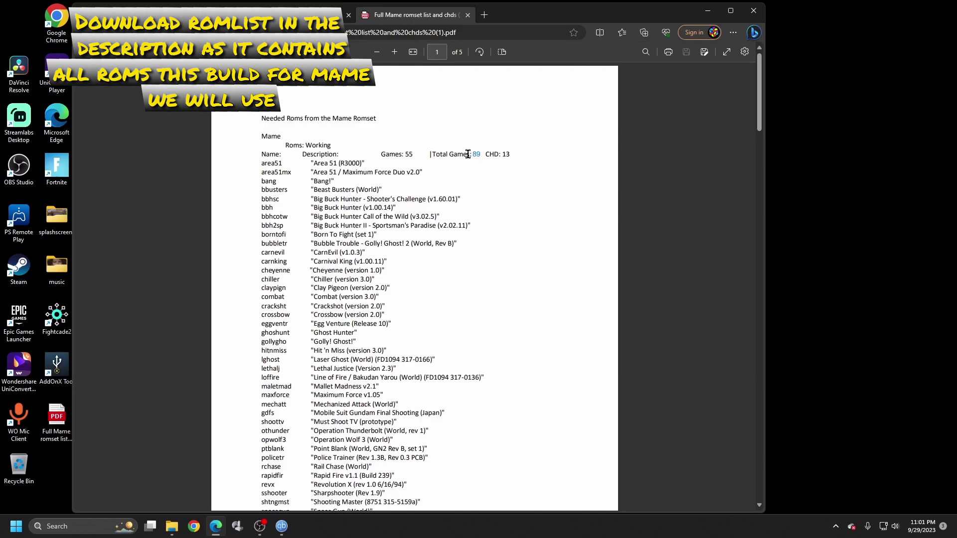
pyautogui.moveTo(467, 154); pyautogui.dragTo(511, 157)
pyautogui.click(509, 166)
# - Review the Roms: Imperfect list in the PDF, selecting the alien3 entry
pyautogui.moveTo(284, 144); pyautogui.dragTo(338, 154)
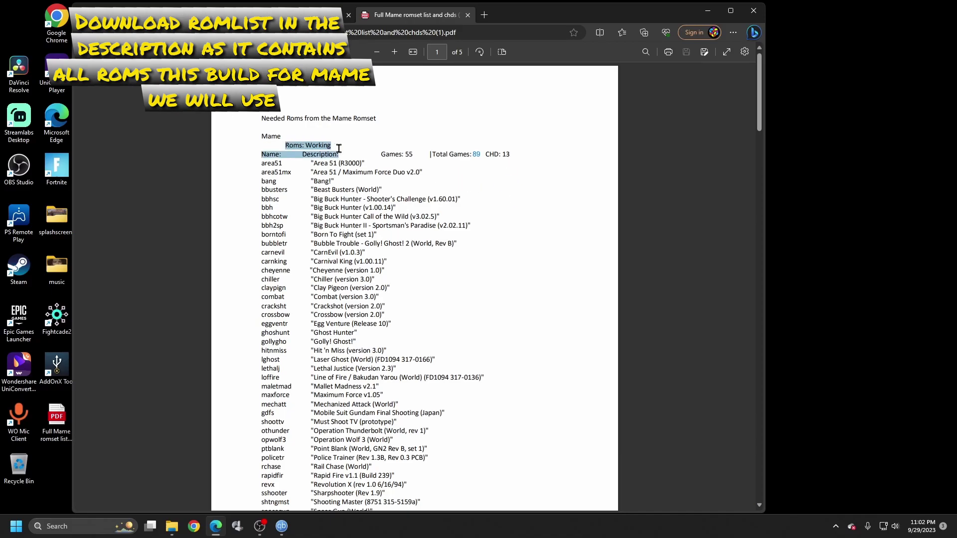
pyautogui.moveTo(761, 108); pyautogui.dragTo(756, 215)
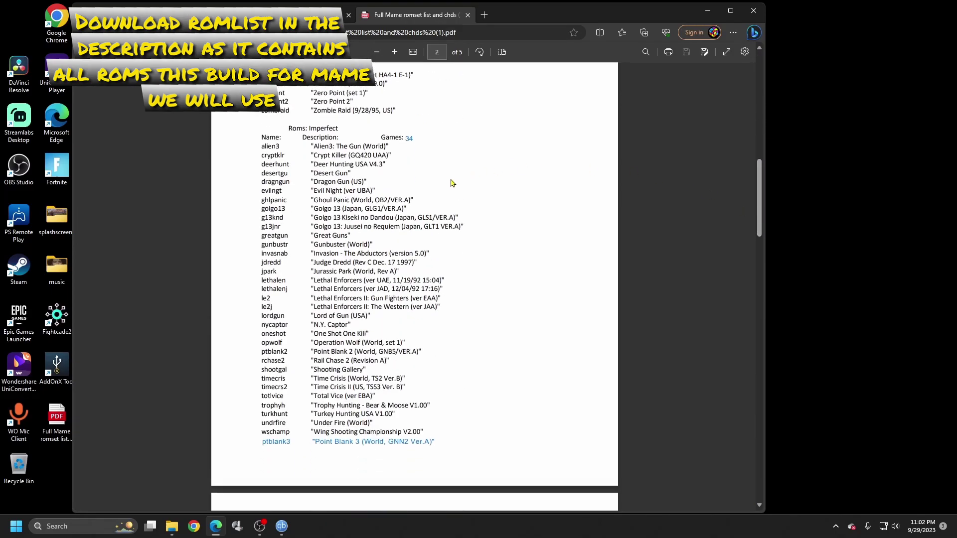
pyautogui.moveTo(287, 129); pyautogui.dragTo(339, 129)
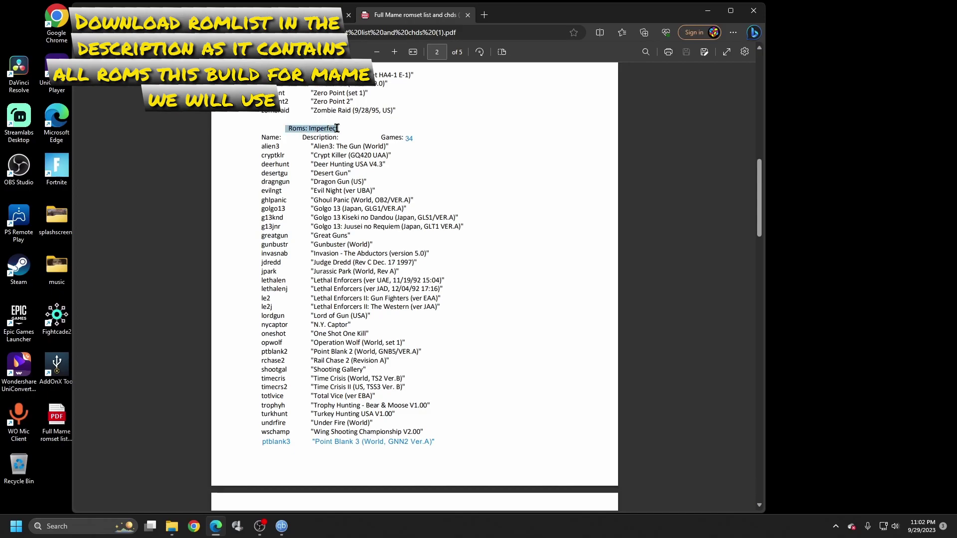
pyautogui.click(365, 159)
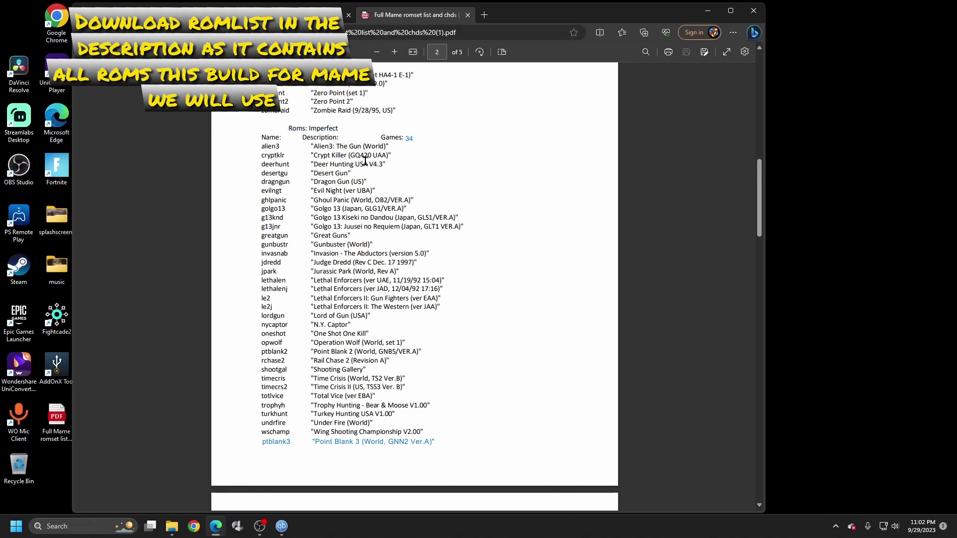
pyautogui.moveTo(260, 147); pyautogui.dragTo(273, 318)
pyautogui.click(257, 147)
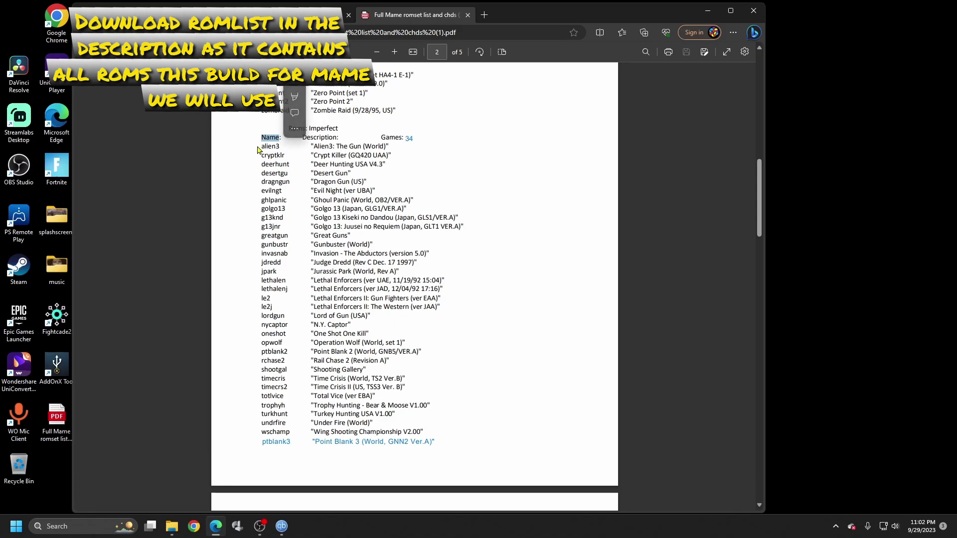
pyautogui.doubleClick(274, 145)
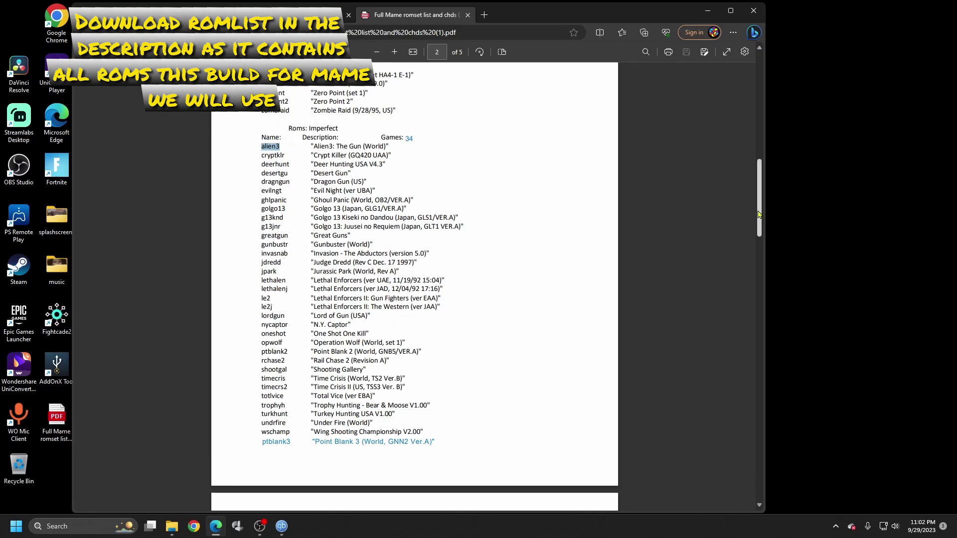
pyautogui.scroll(15, 759, 214)
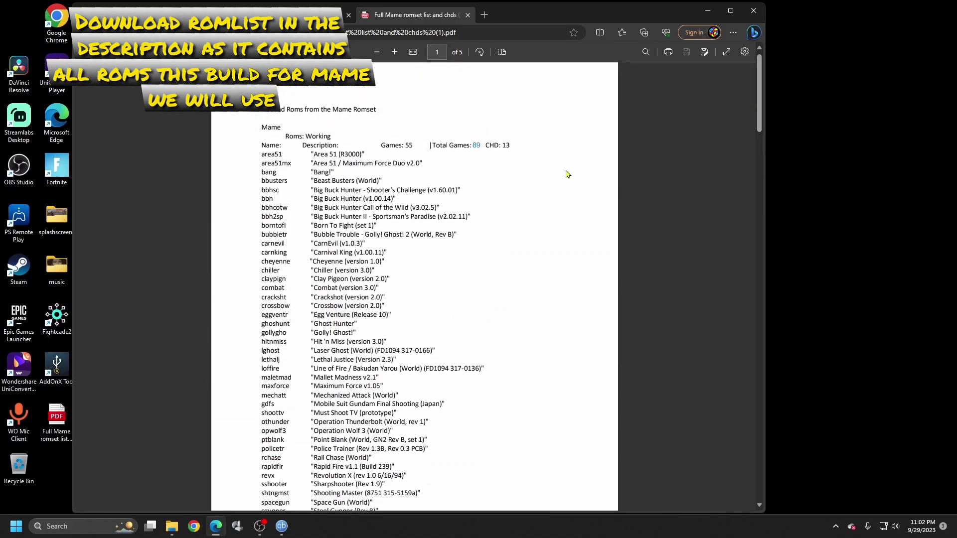
# - Back on the MAME sets page, send the 'MAME 0.259 ROMs (non-merged)' magnet link to qBittorrent
pyautogui.click(319, 15)
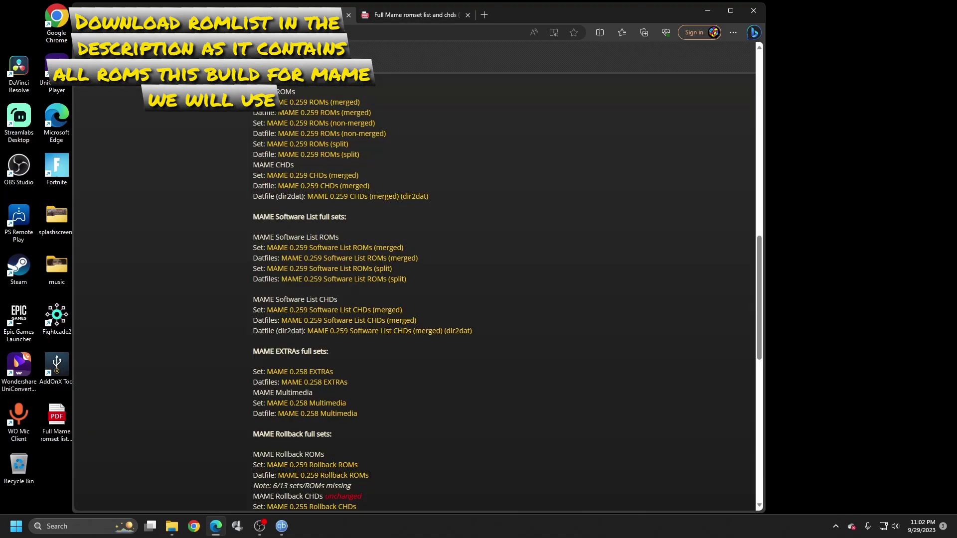
pyautogui.scroll(3, 755, 268)
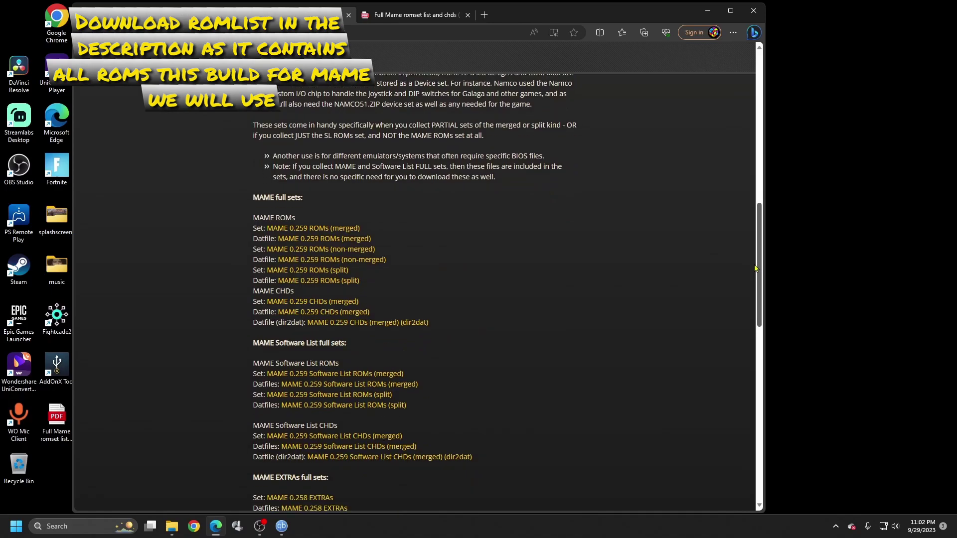
pyautogui.scroll(-1, 754, 268)
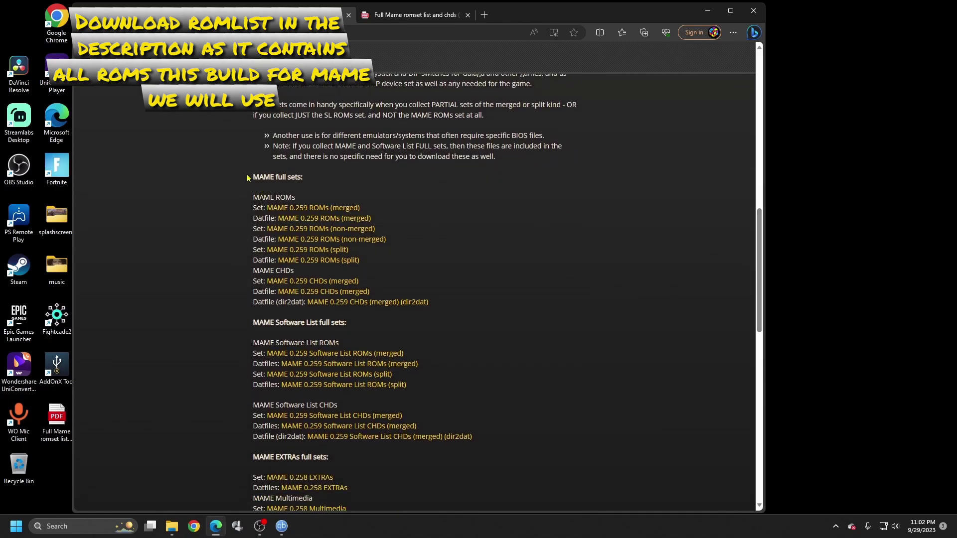
pyautogui.moveTo(247, 177); pyautogui.dragTo(322, 198)
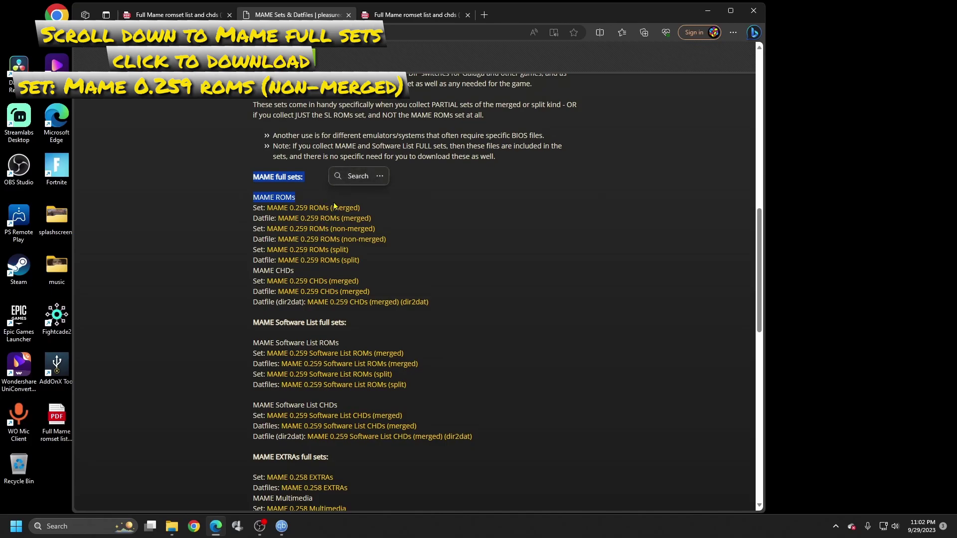
pyautogui.click(440, 233)
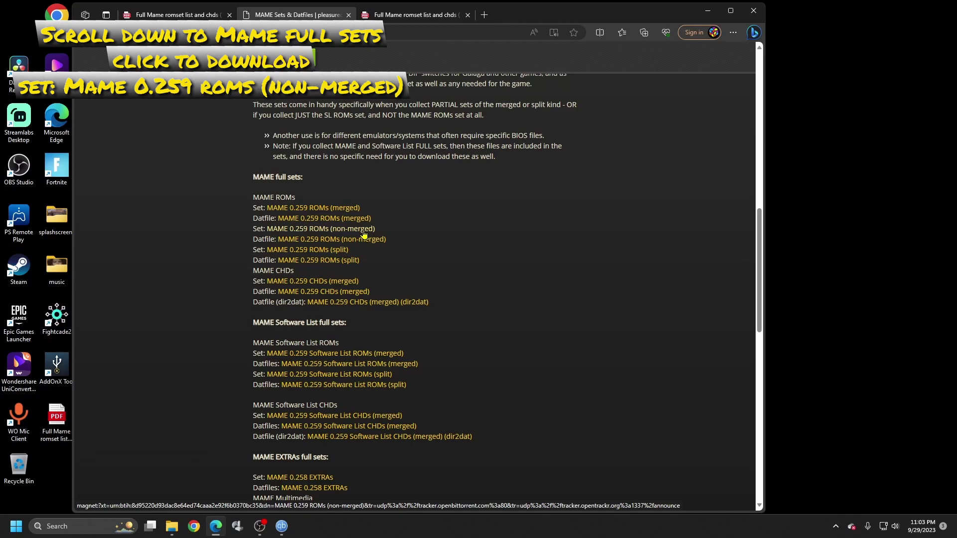
pyautogui.click(338, 229)
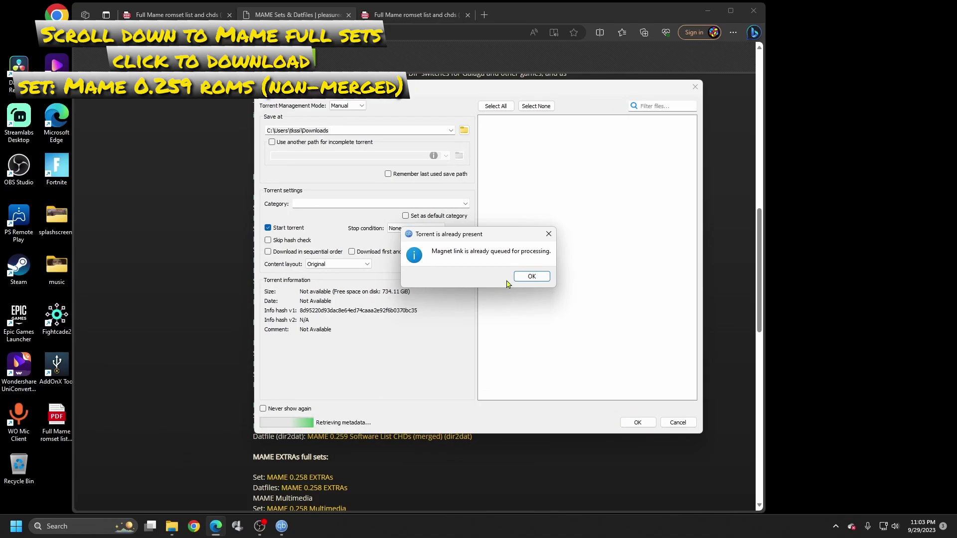
# - Dismiss the 'Torrent is already present' notice
pyautogui.click(537, 277)
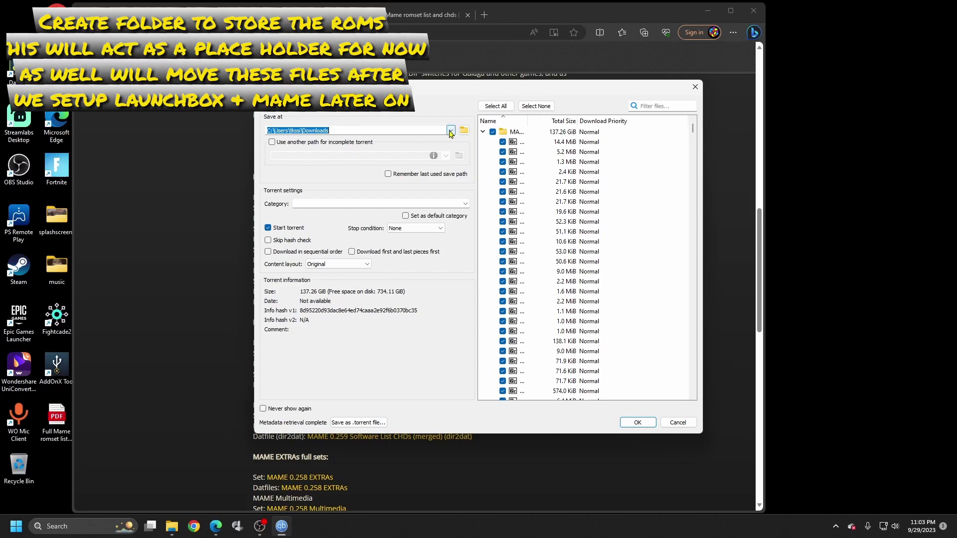
# - Bring up File Explorer at Local Disk (C:) and widen its window
pyautogui.write('C:')
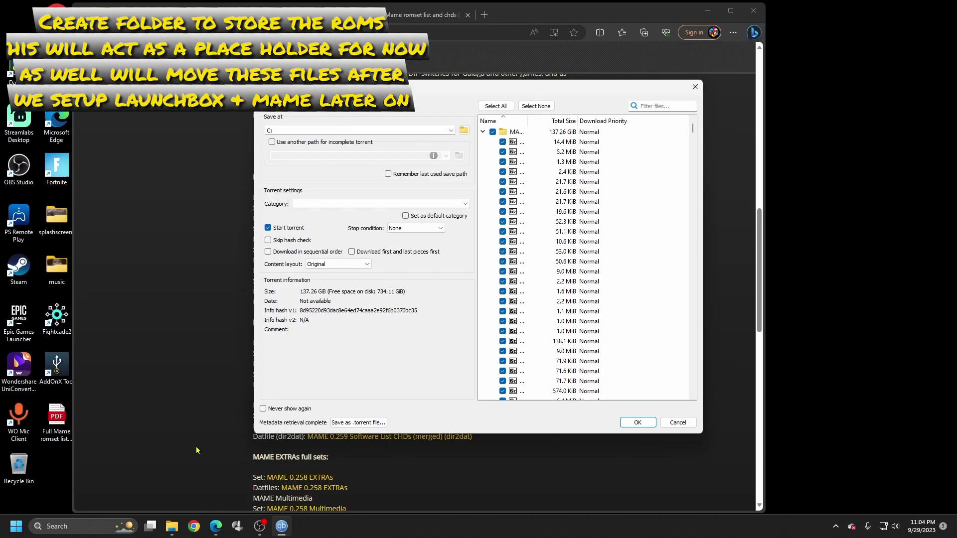
pyautogui.click(174, 526)
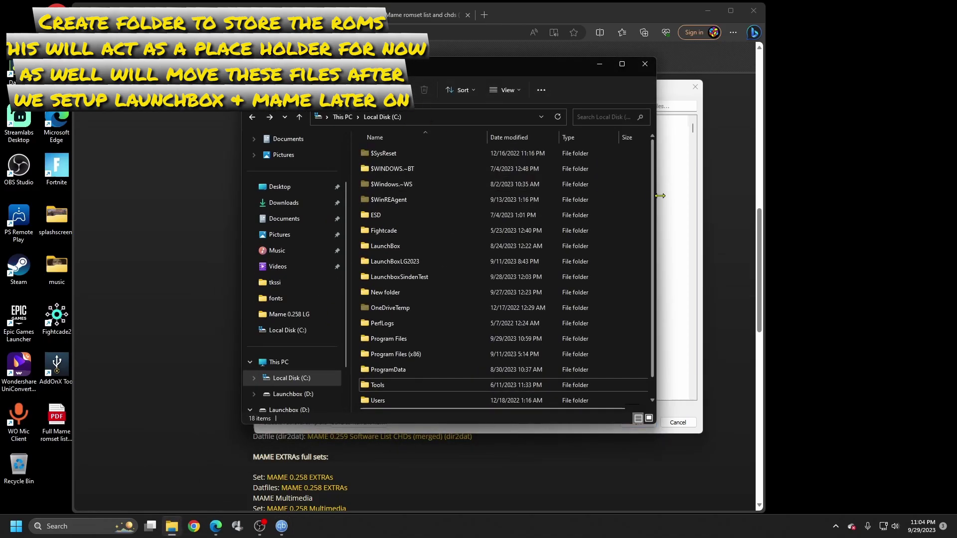
pyautogui.moveTo(659, 196); pyautogui.dragTo(782, 197)
# - Create a new folder on C: named MAMEROMSETLG
pyautogui.rightClick(726, 242)
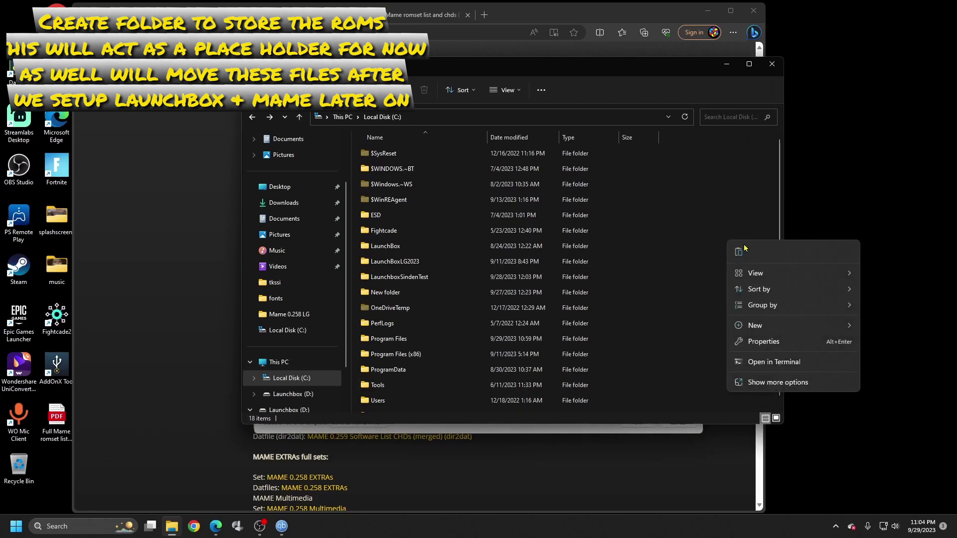
pyautogui.moveTo(756, 326)
pyautogui.click(713, 328)
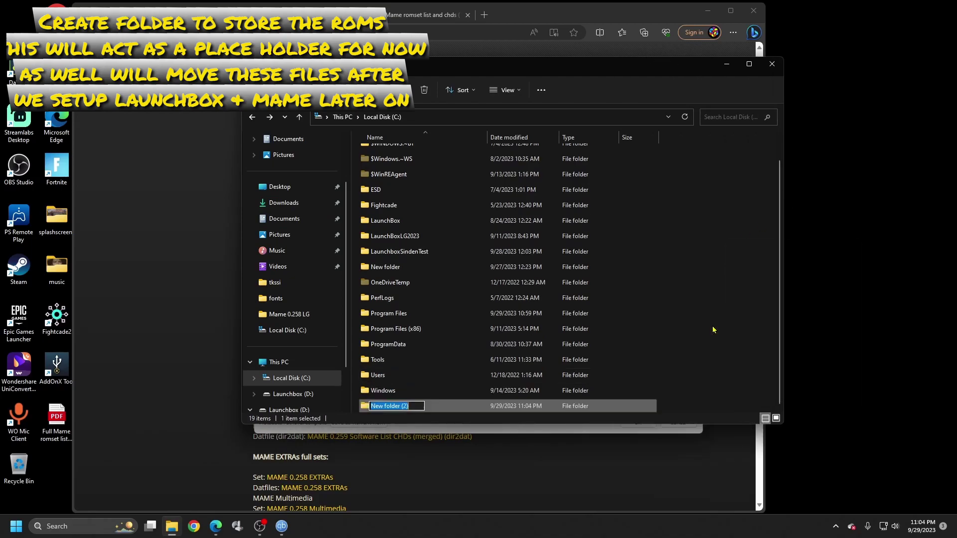
pyautogui.write('MAMEROM')
pyautogui.write('SETLG')
pyautogui.click(734, 357)
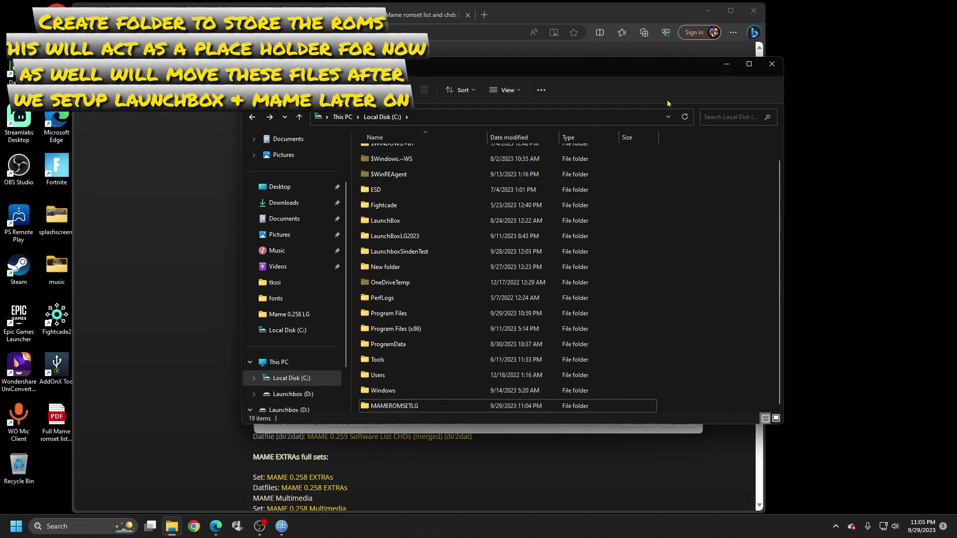
# - Minimize Explorer and set the torrent's Save at path to C:\MAMEROMSETLG through the folder browser
pyautogui.click(726, 64)
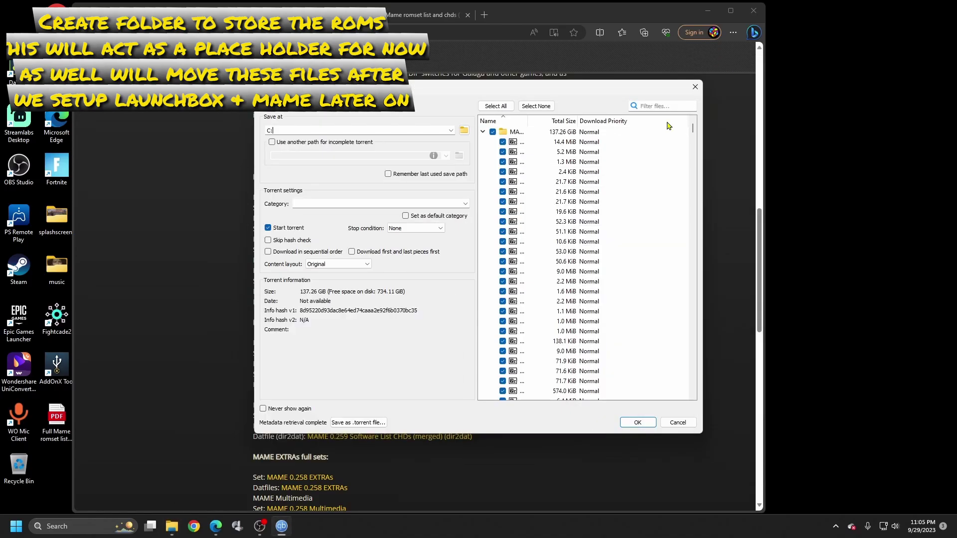
pyautogui.click(451, 130)
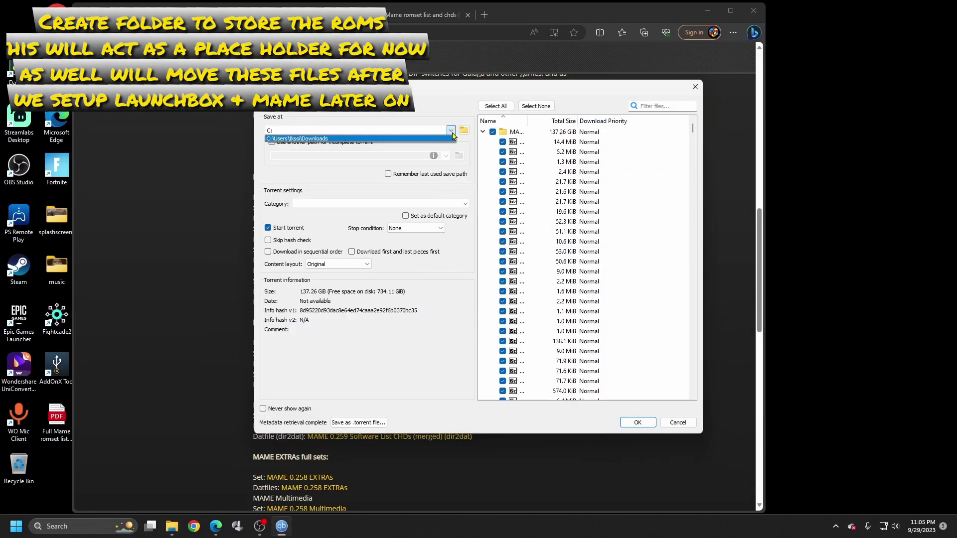
pyautogui.click(462, 131)
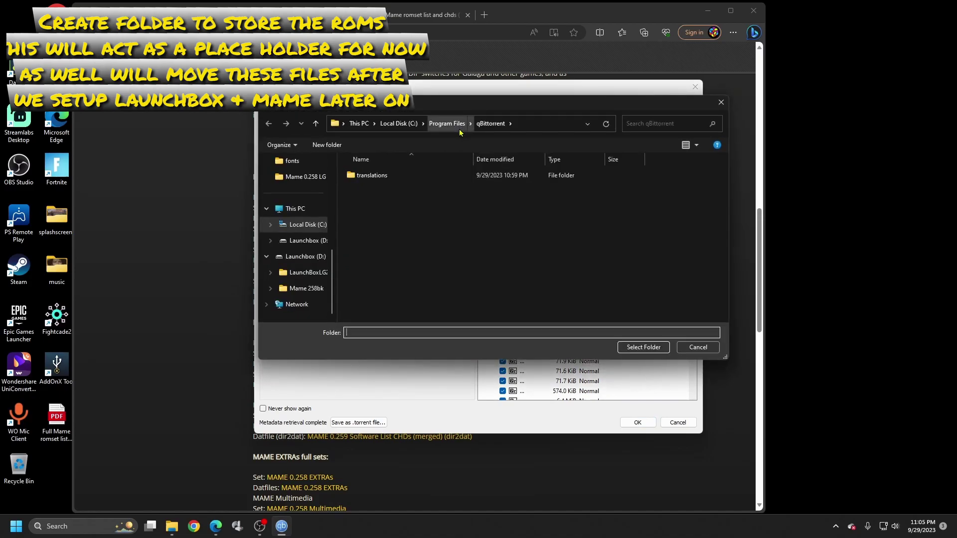
pyautogui.click(399, 124)
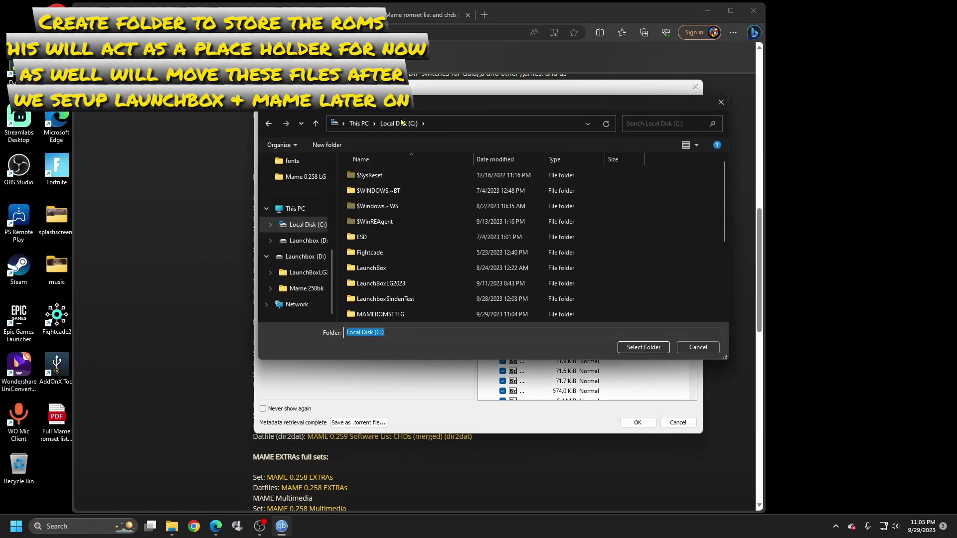
pyautogui.click(410, 312)
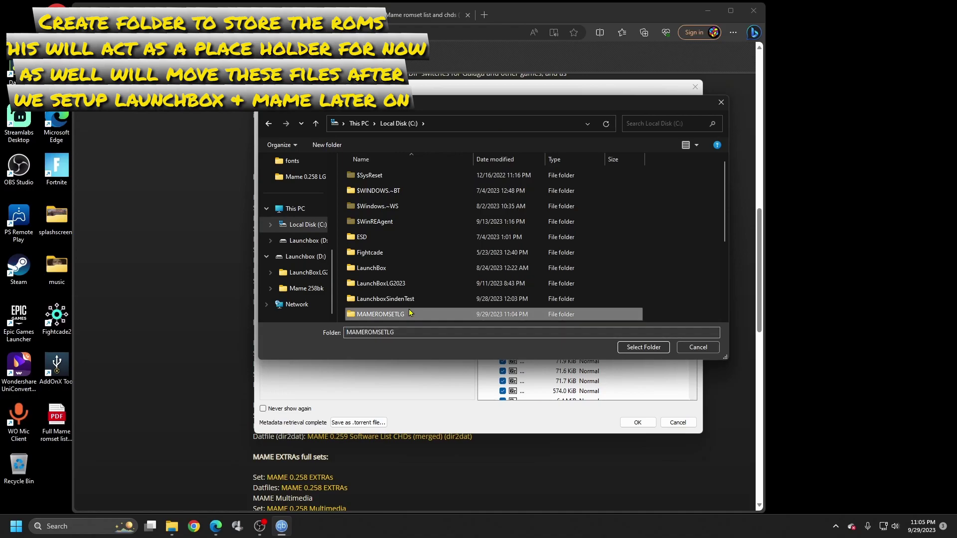
pyautogui.click(629, 349)
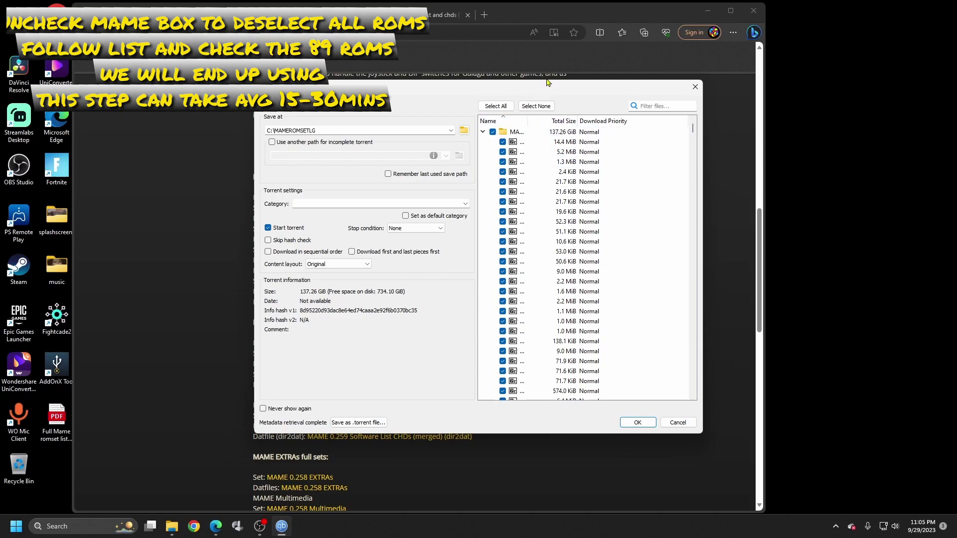
# - Move the add-torrent dialog up-left, widen it, and stretch the Name column so full ROM names show
pyautogui.moveTo(551, 90); pyautogui.dragTo(456, 107)
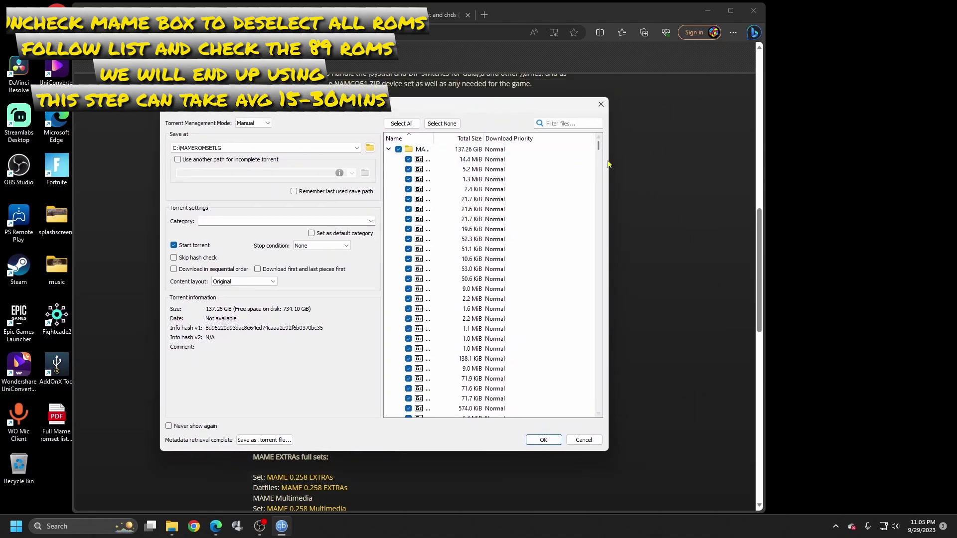
pyautogui.moveTo(611, 161); pyautogui.dragTo(812, 162)
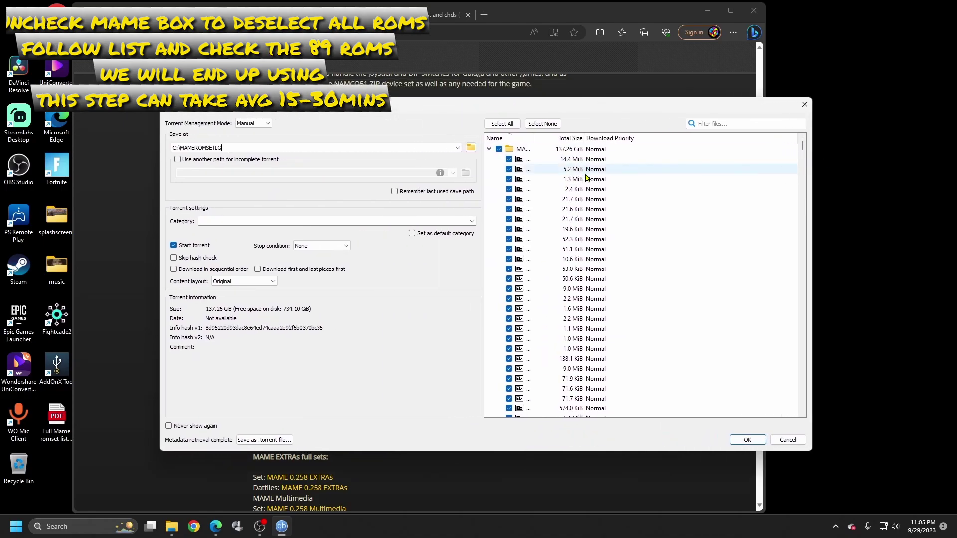
pyautogui.moveTo(583, 141); pyautogui.dragTo(716, 141)
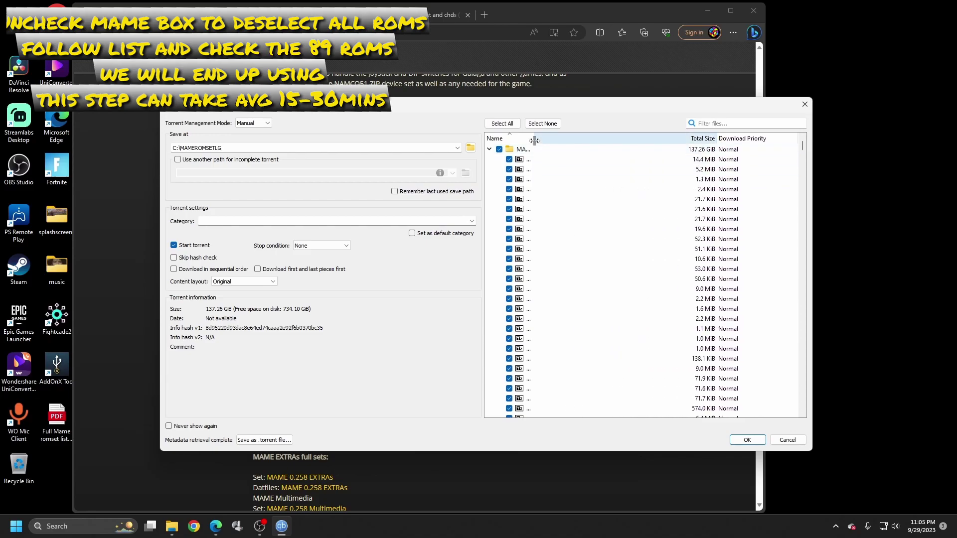
pyautogui.moveTo(533, 138); pyautogui.dragTo(612, 206)
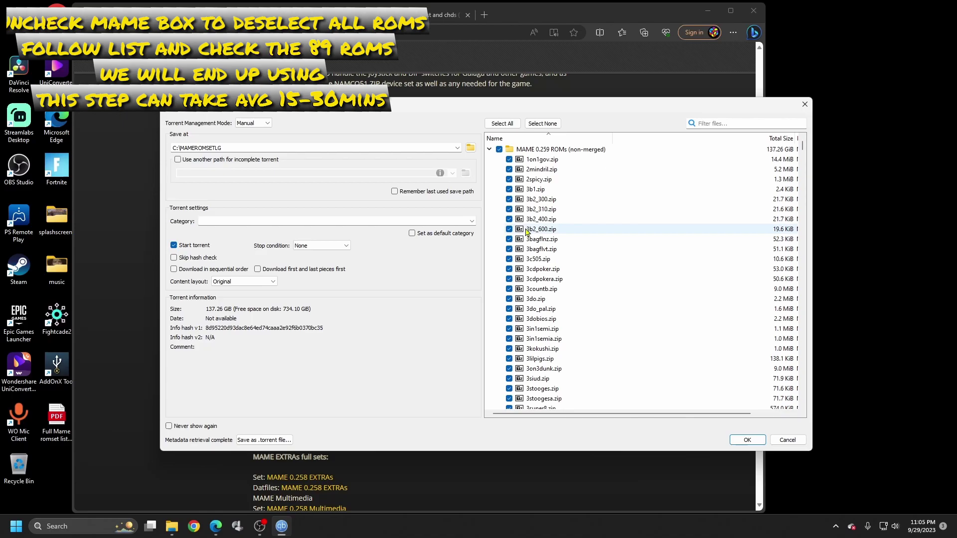
# - Uncheck the MAME 0.259 ROMs (non-merged) root box so size reads Not available, and shift the dialog left
pyautogui.click(499, 149)
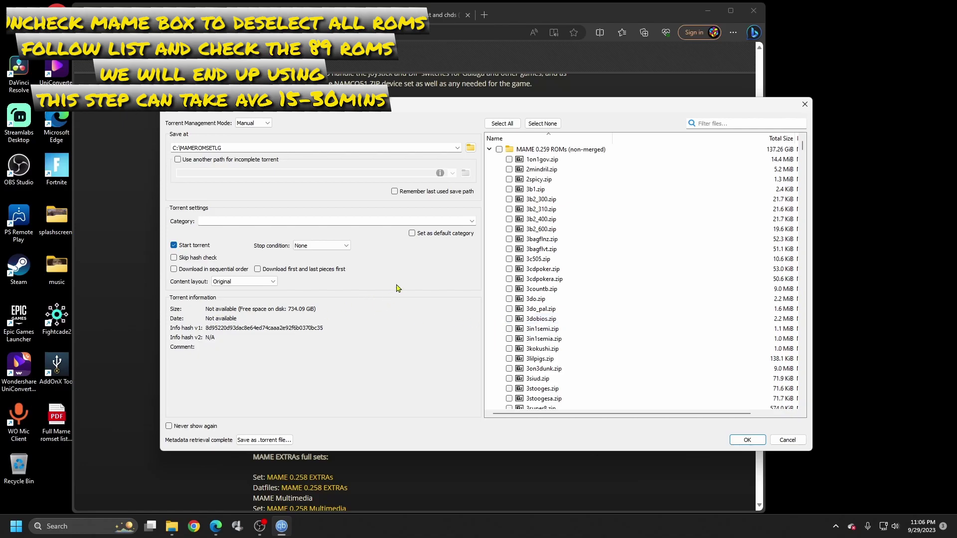
pyautogui.moveTo(593, 112); pyautogui.dragTo(560, 77)
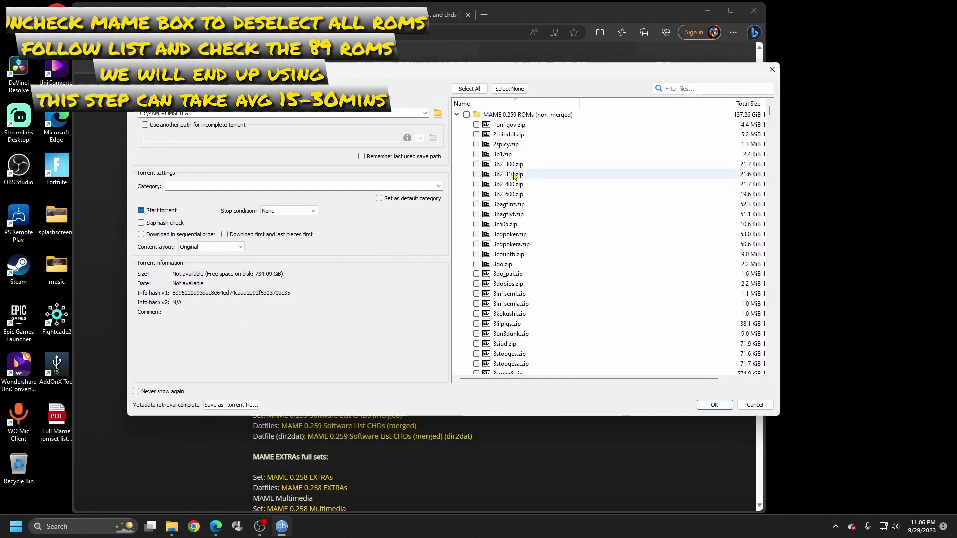
pyautogui.moveTo(621, 73); pyautogui.dragTo(426, 47)
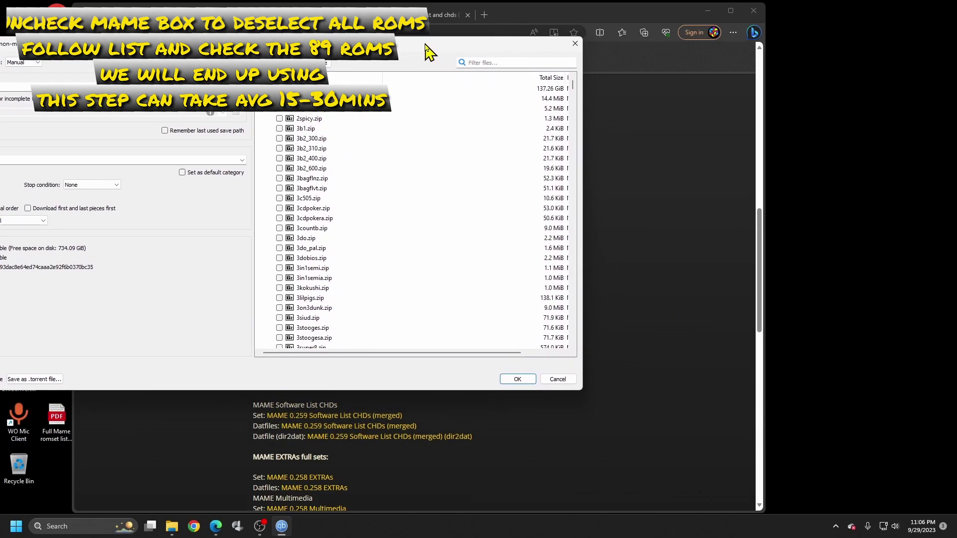
# - Minimize the browser and open the Full Mame romset list PDF from the desktop
pyautogui.click(708, 10)
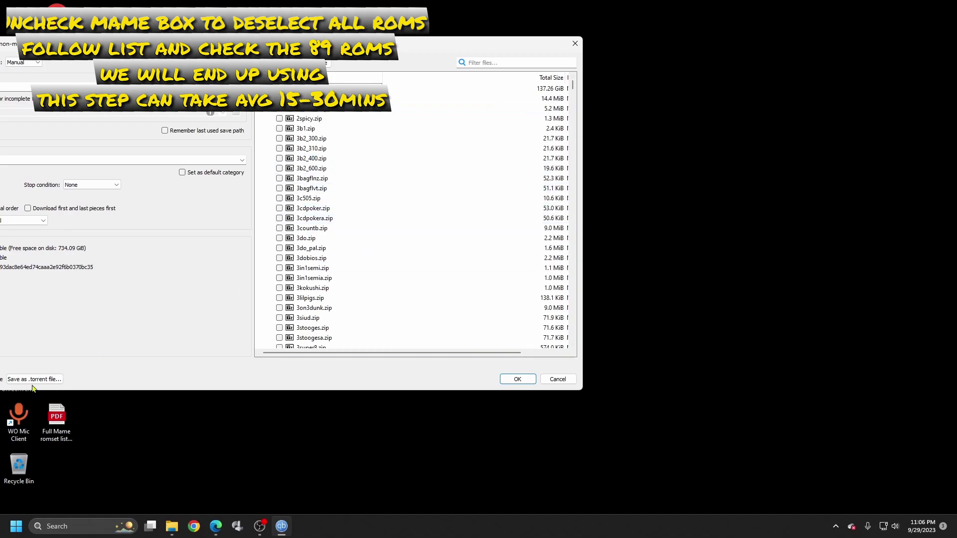
pyautogui.click(58, 433)
pyautogui.doubleClick(58, 433)
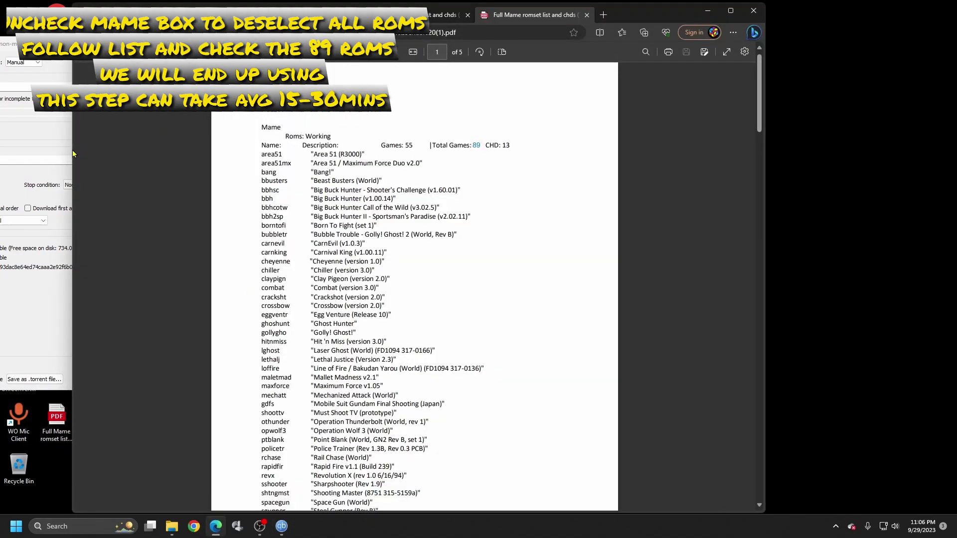
# - Resize the PDF window onto the right side and narrow the add-torrent dialog beside it
pyautogui.moveTo(70, 147); pyautogui.dragTo(513, 127)
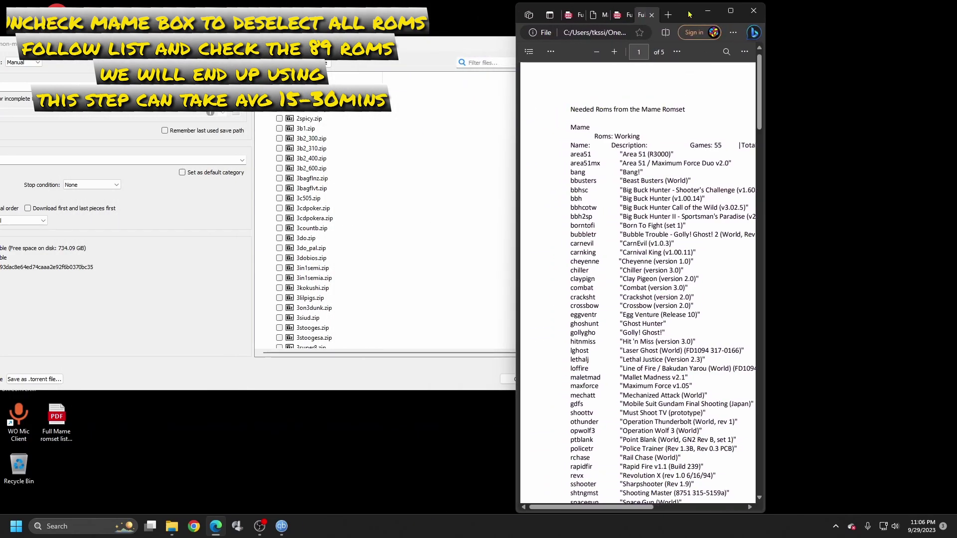
pyautogui.moveTo(689, 14); pyautogui.dragTo(689, 17)
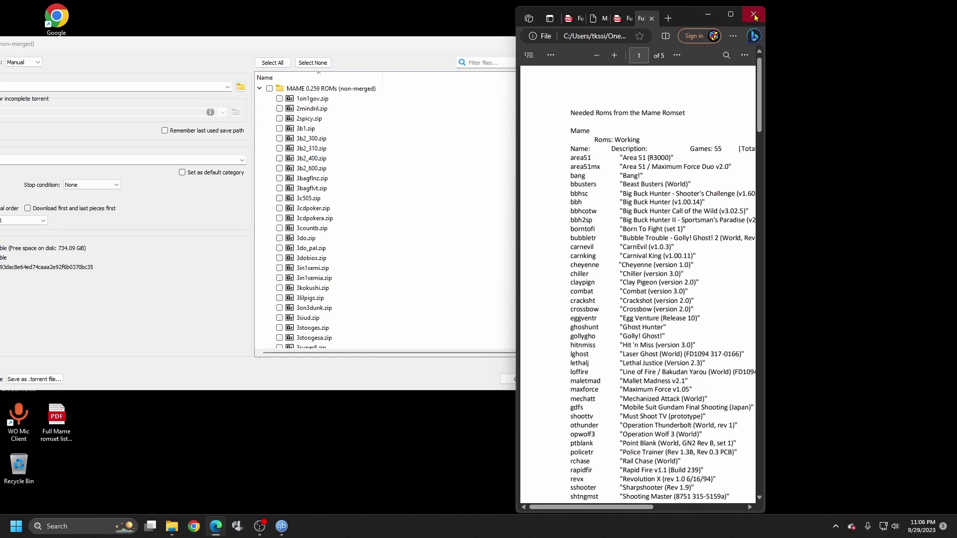
pyautogui.moveTo(686, 20); pyautogui.dragTo(781, 31)
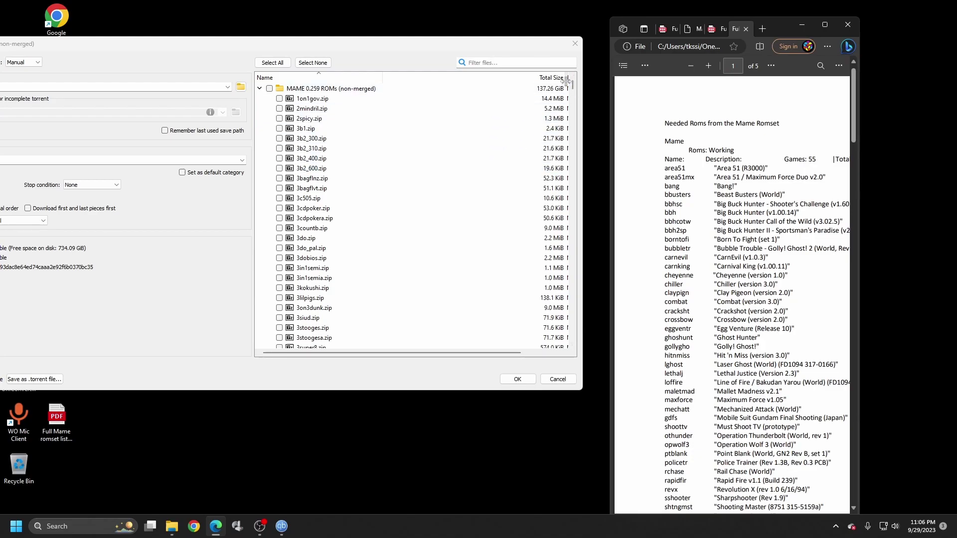
pyautogui.moveTo(565, 79); pyautogui.dragTo(411, 80)
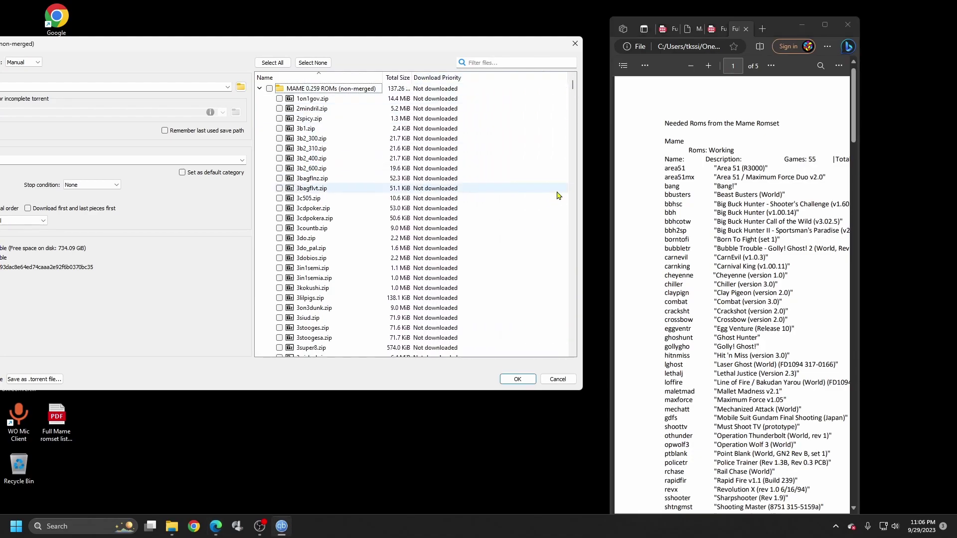
pyautogui.moveTo(582, 188); pyautogui.dragTo(234, 124)
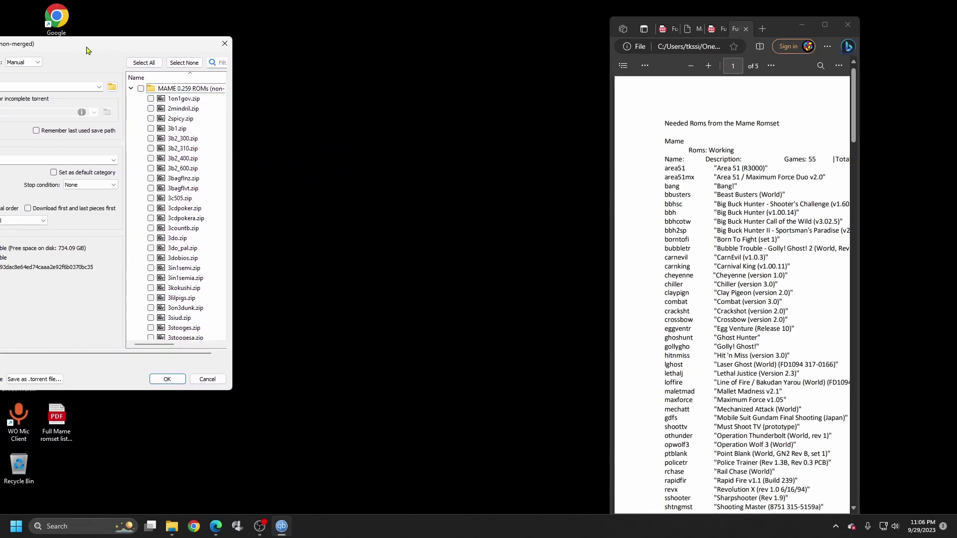
# - Place the dialog beside the PDF and tick only the listed ROM zips, totalling 642.3 MiB
pyautogui.moveTo(88, 48); pyautogui.dragTo(276, 52)
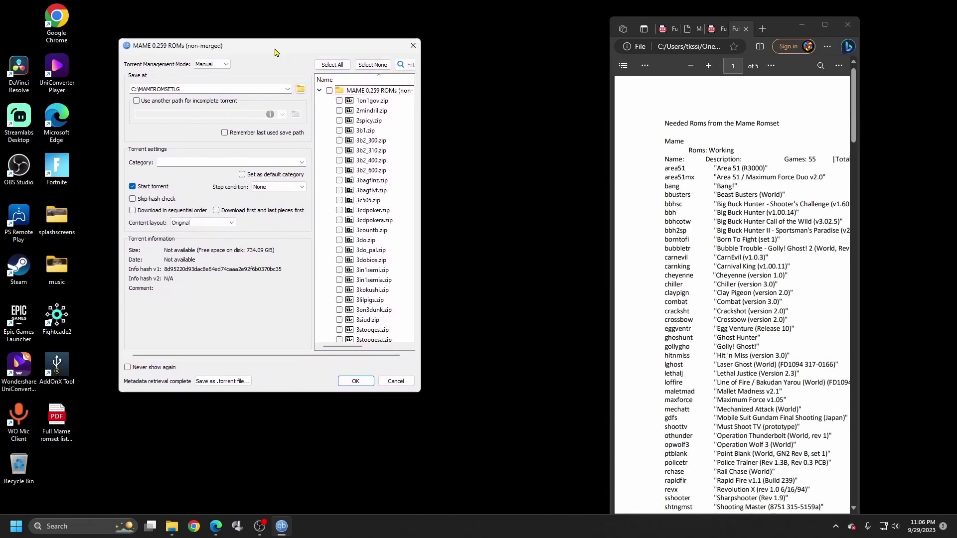
pyautogui.moveTo(780, 31); pyautogui.dragTo(609, 23)
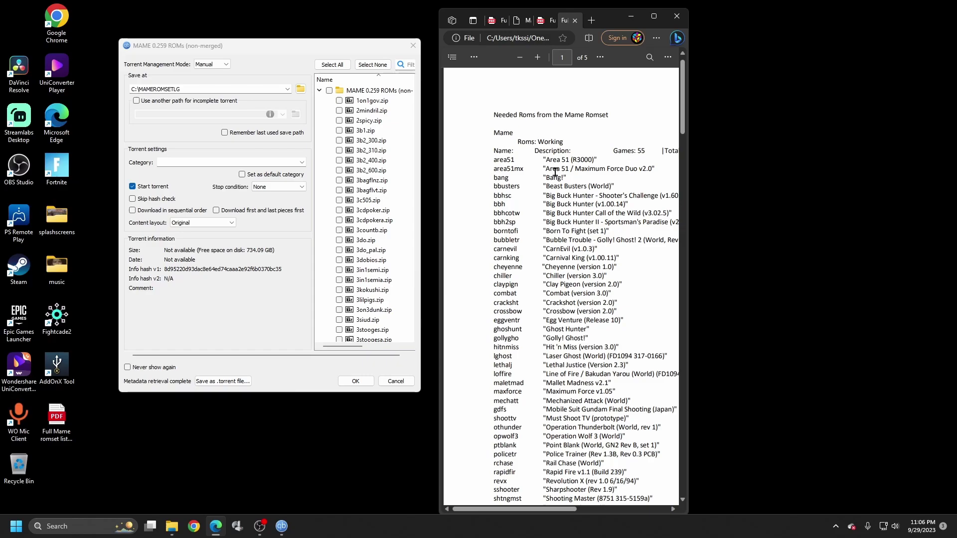
pyautogui.scroll(-3, 683, 117)
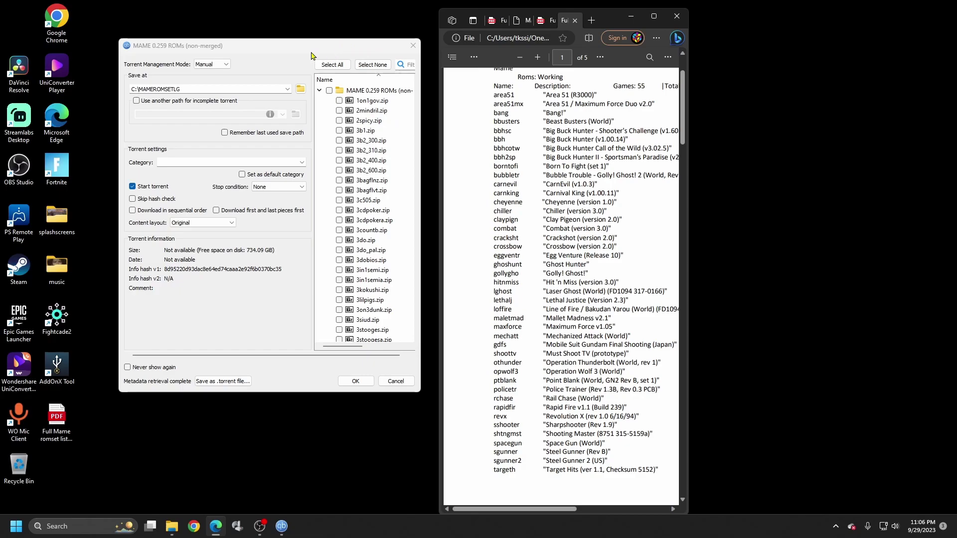
pyautogui.moveTo(297, 45); pyautogui.dragTo(277, 44)
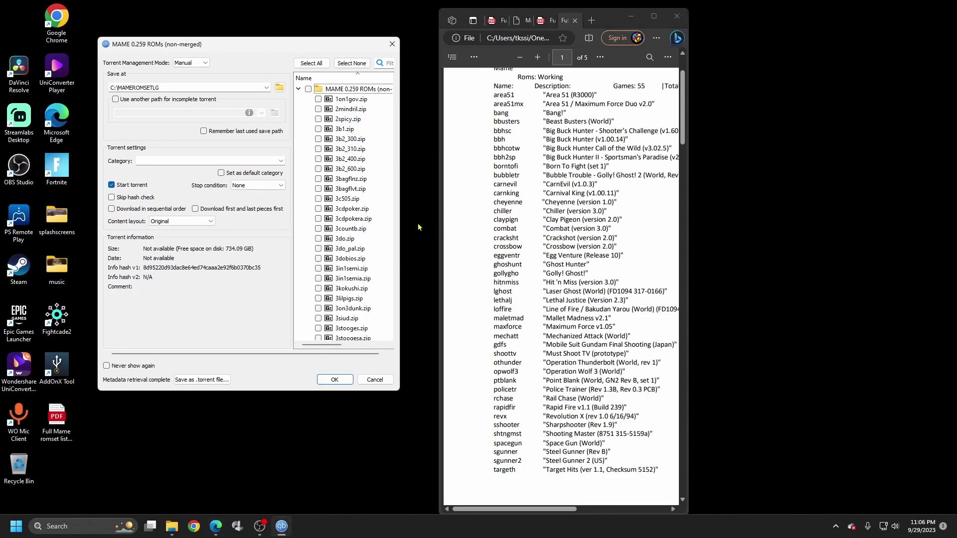
pyautogui.moveTo(399, 193); pyautogui.dragTo(426, 197)
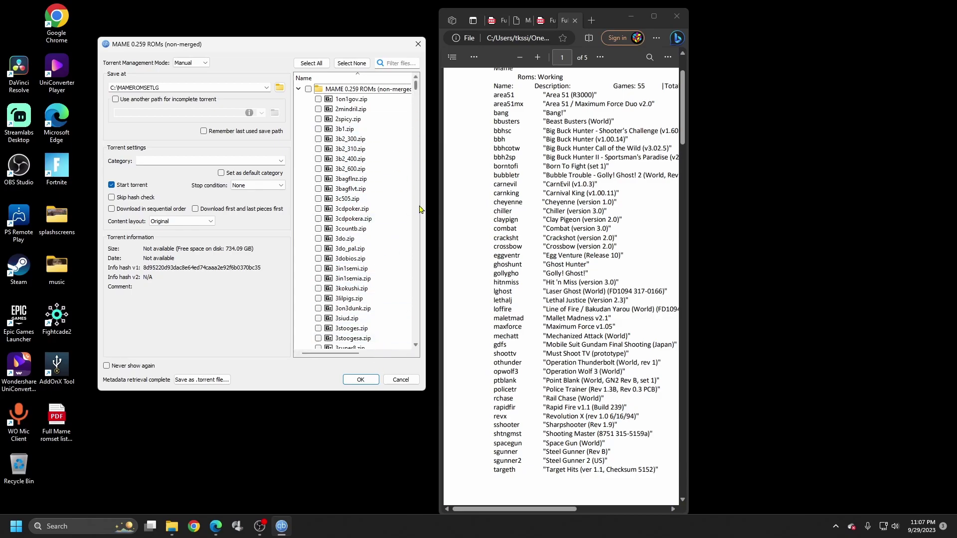
pyautogui.scroll(-20, 417, 319)
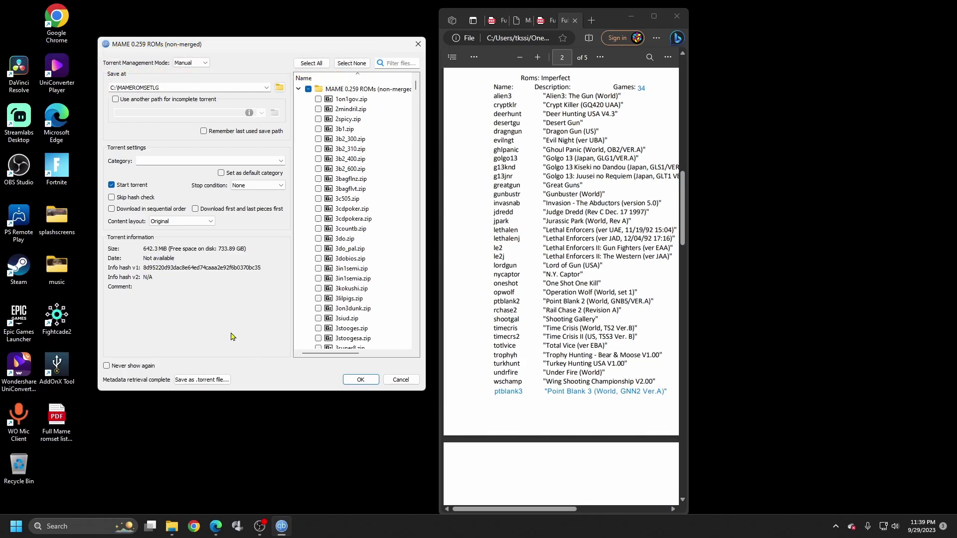
# - Add the ROMs torrent and view it downloading (936.0 MiB) under the Resumed filter
pyautogui.click(361, 380)
pyautogui.click(283, 526)
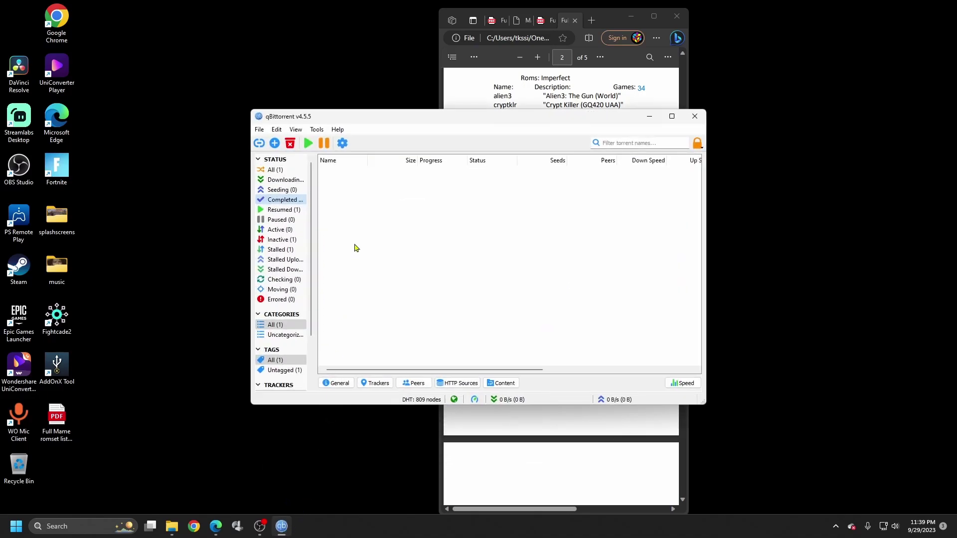
pyautogui.click(293, 212)
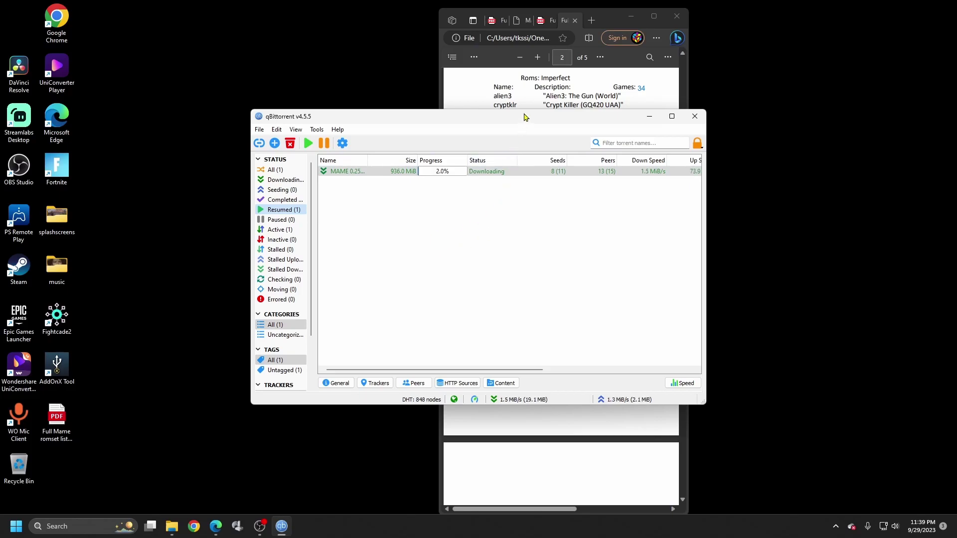
pyautogui.moveTo(524, 117); pyautogui.dragTo(414, 115)
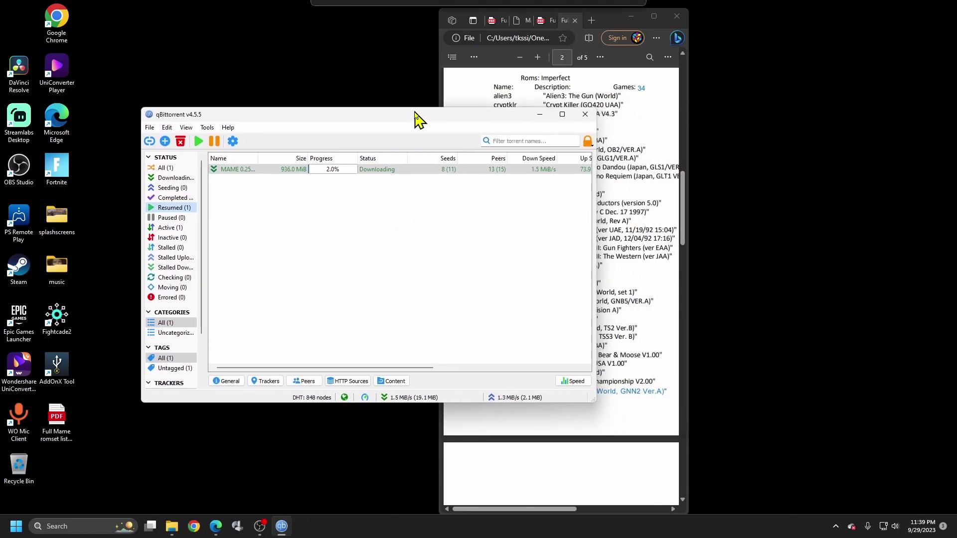
# - Minimize qBittorrent and widen the PDF window to show the CHD lists
pyautogui.click(539, 115)
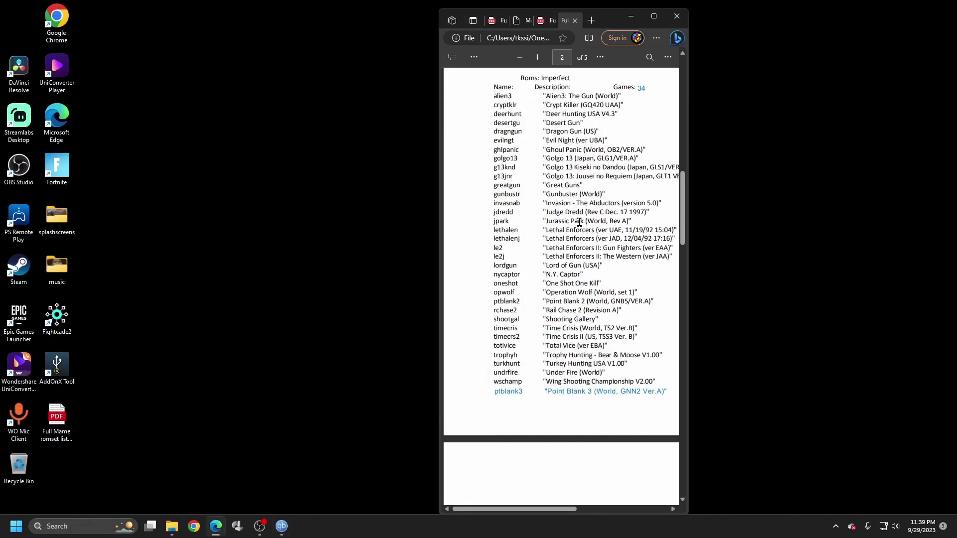
pyautogui.moveTo(682, 215); pyautogui.dragTo(682, 280)
pyautogui.moveTo(687, 215); pyautogui.dragTo(846, 215)
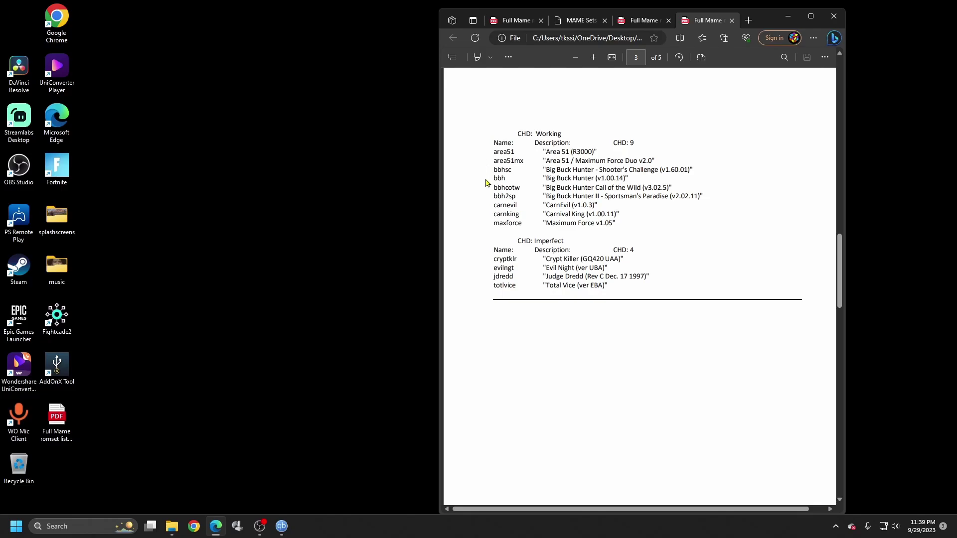
# - On the MAME sets page, open the MAME 0.259 CHDs (merged) magnet link
pyautogui.click(583, 22)
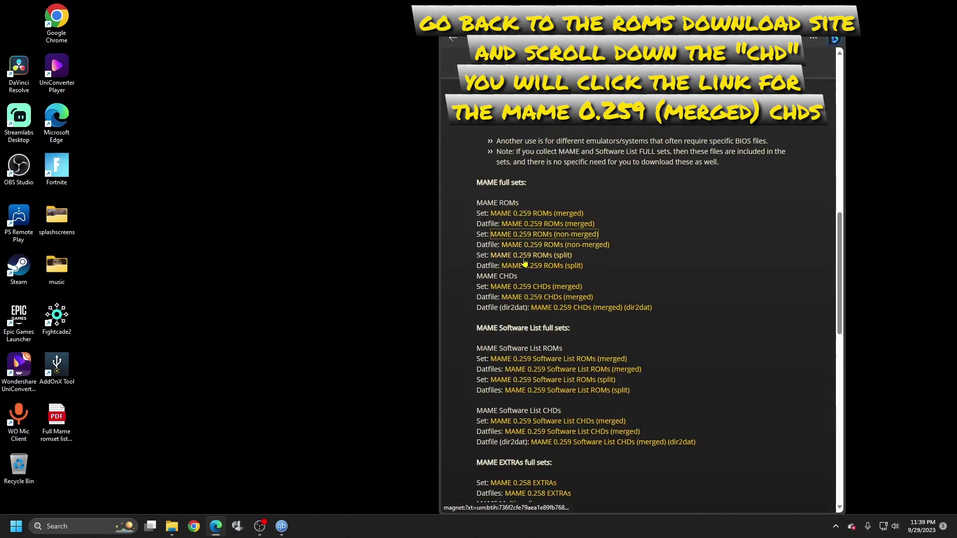
pyautogui.moveTo(476, 275); pyautogui.dragTo(522, 280)
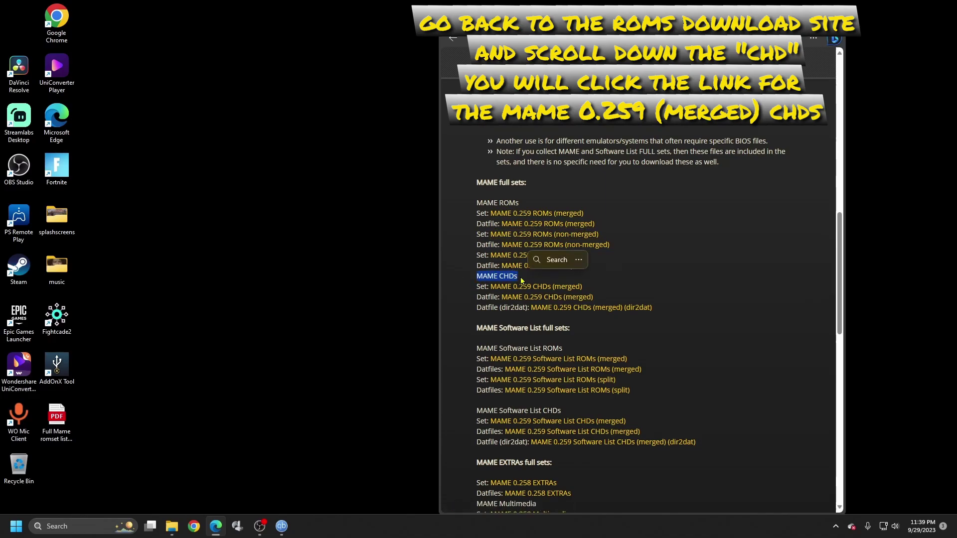
pyautogui.click(551, 287)
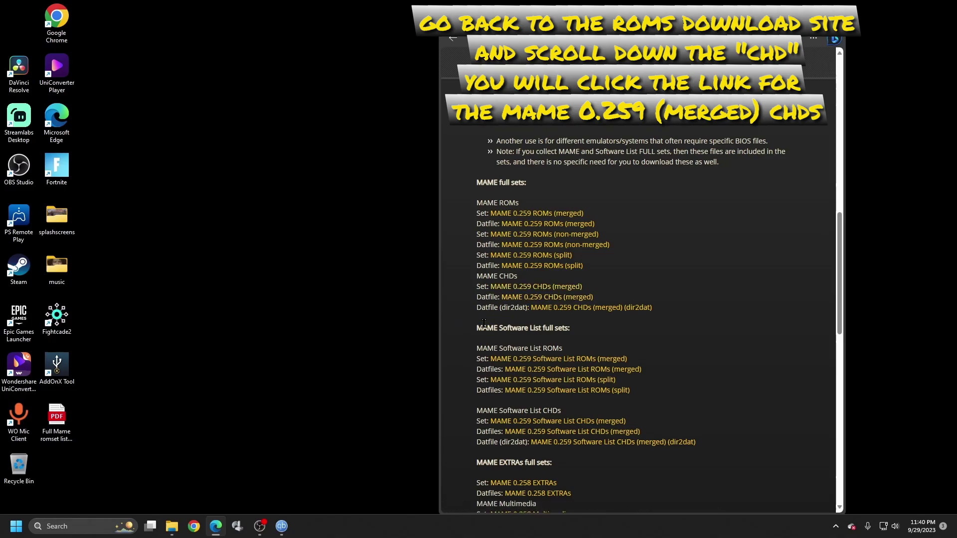
pyautogui.click(541, 288)
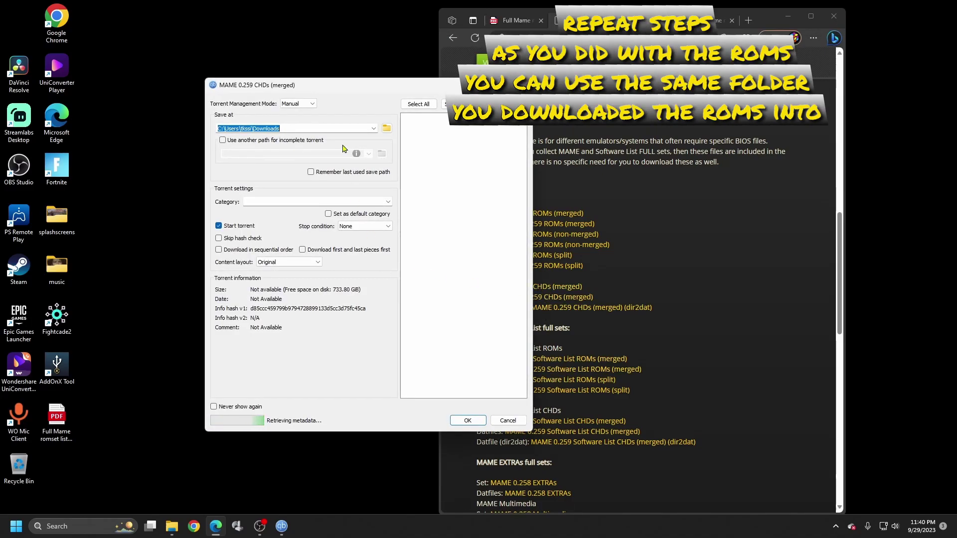
# - Choose C:\MAMEROMSETLG as the CHDs torrent's save folder in the folder picker
pyautogui.click(386, 129)
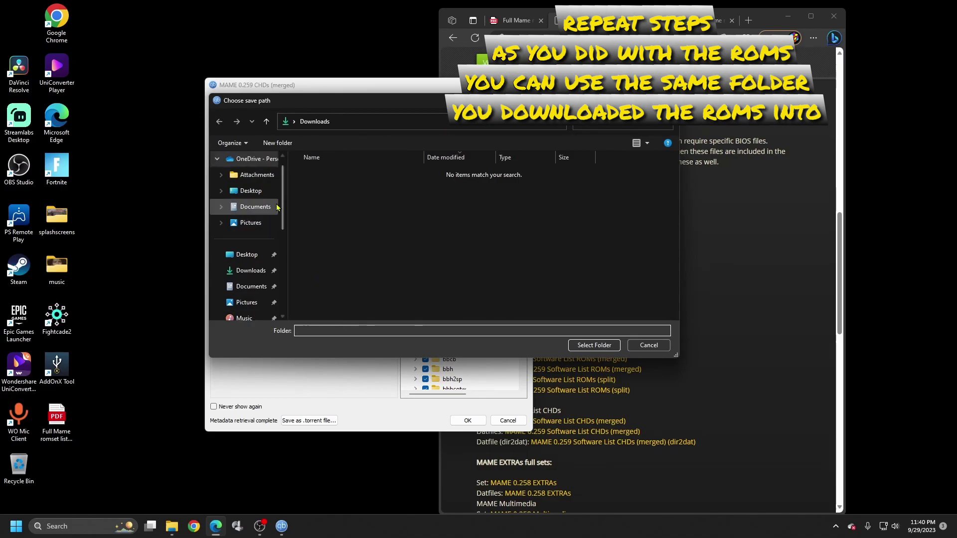
pyautogui.moveTo(280, 185); pyautogui.dragTo(282, 216)
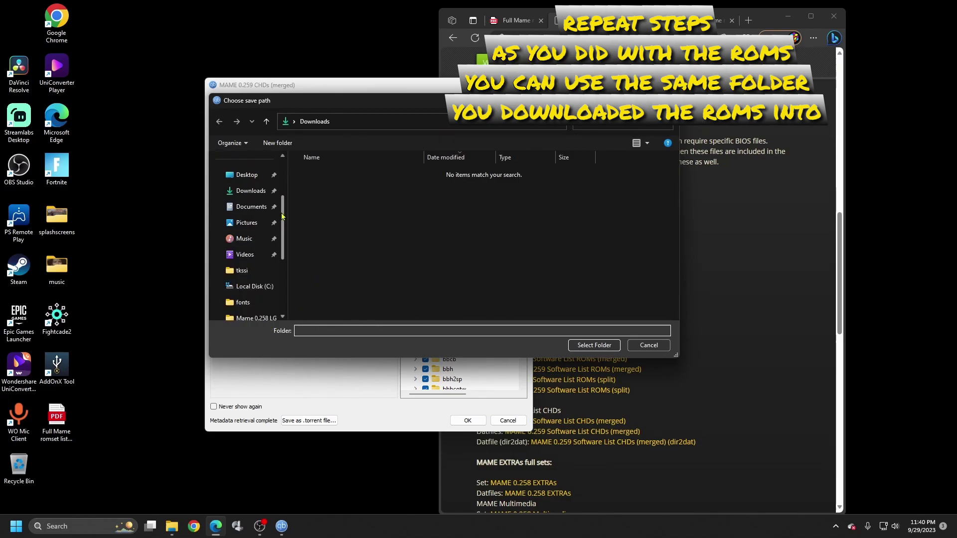
pyautogui.click(252, 286)
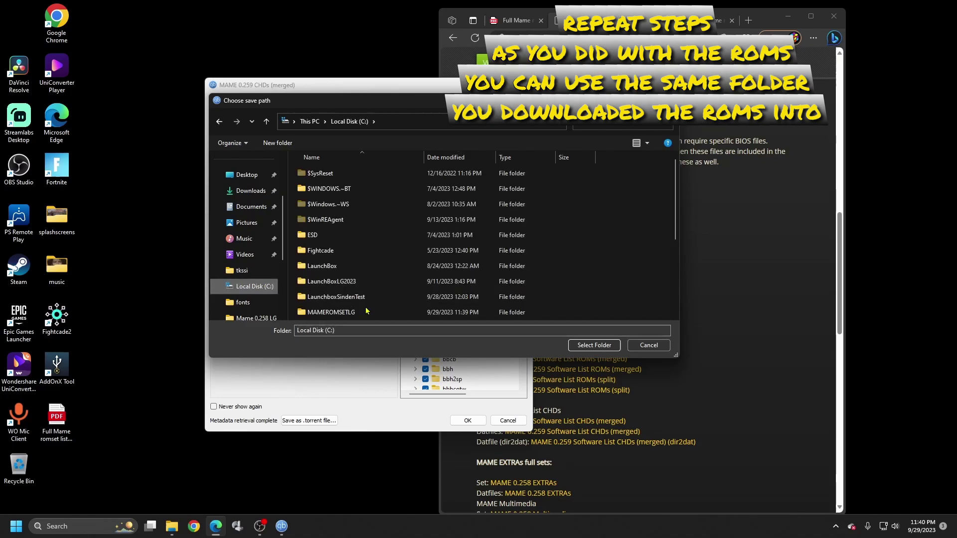
pyautogui.click(352, 313)
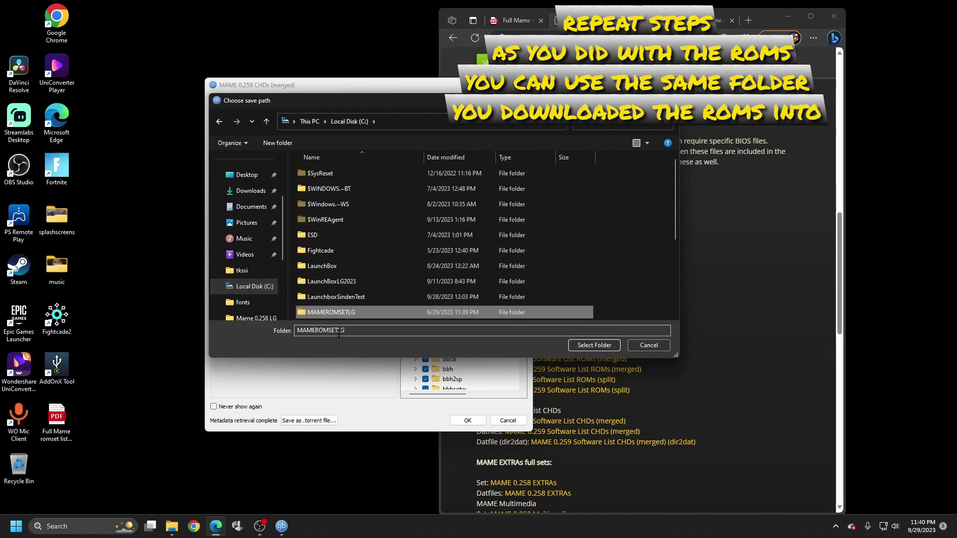
pyautogui.click(595, 346)
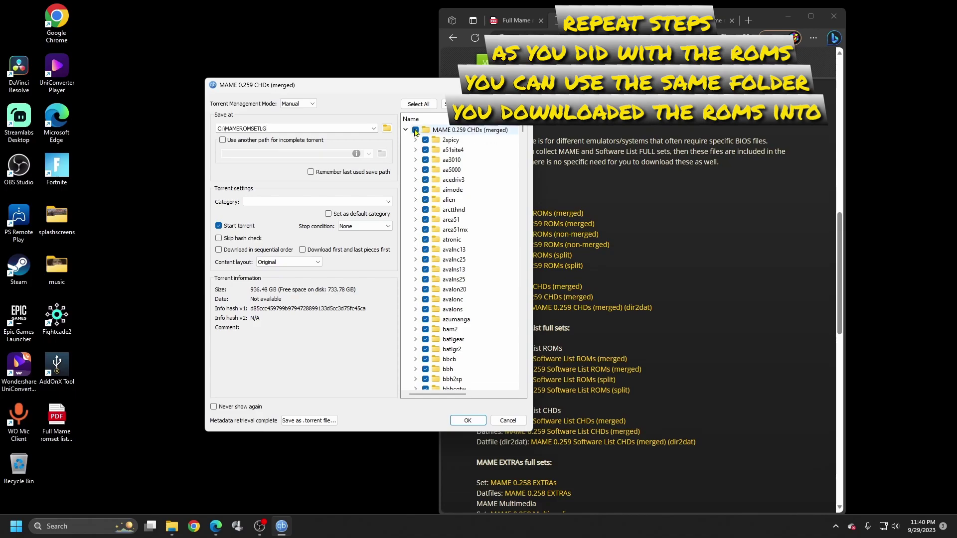
# - Untick all CHDs, tick only those the PDF lists (14.33 GB), add the torrent, then minimize Edge
pyautogui.click(415, 130)
pyautogui.moveTo(385, 89); pyautogui.dragTo(273, 64)
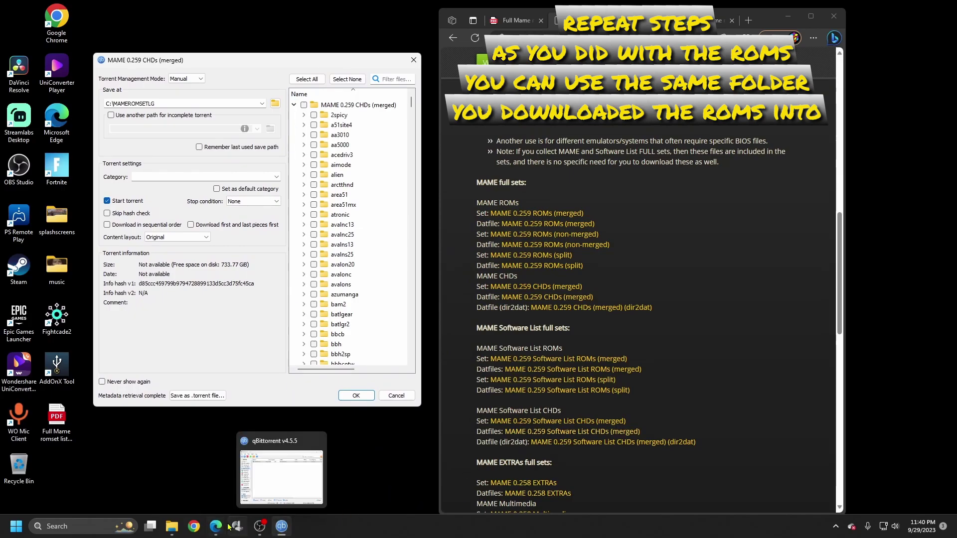
pyautogui.moveTo(216, 533)
pyautogui.moveTo(216, 480)
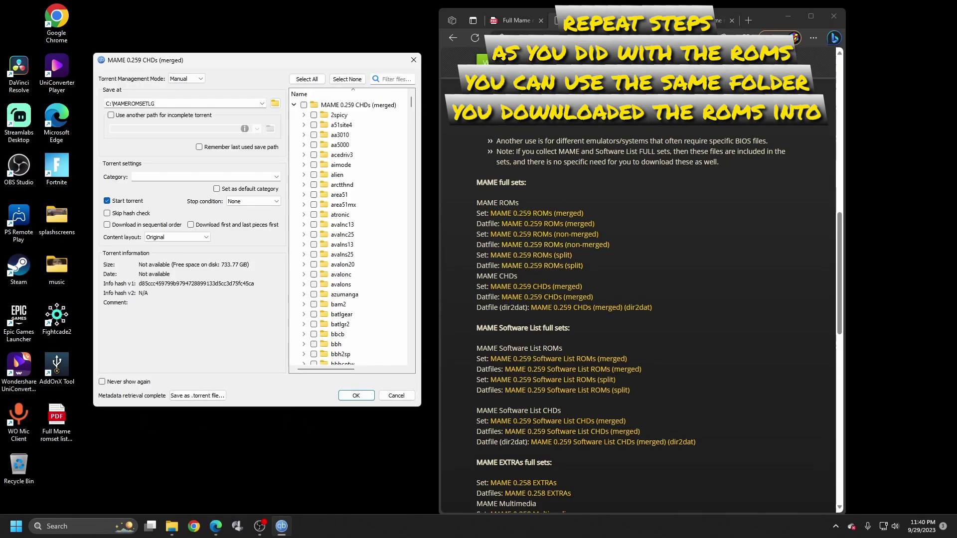
pyautogui.hotkey('alt', 'Tab')
pyautogui.scroll(-10, 639, 284)
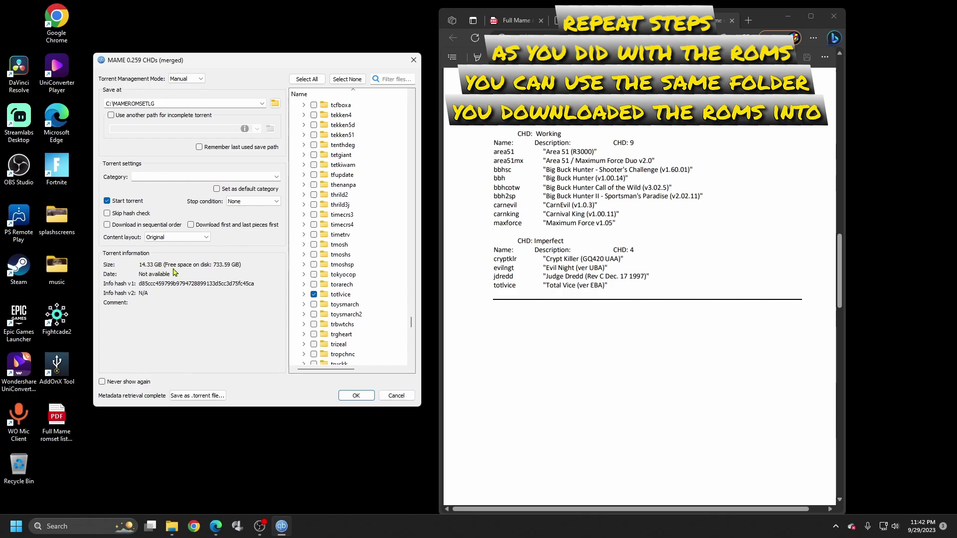
pyautogui.click(356, 396)
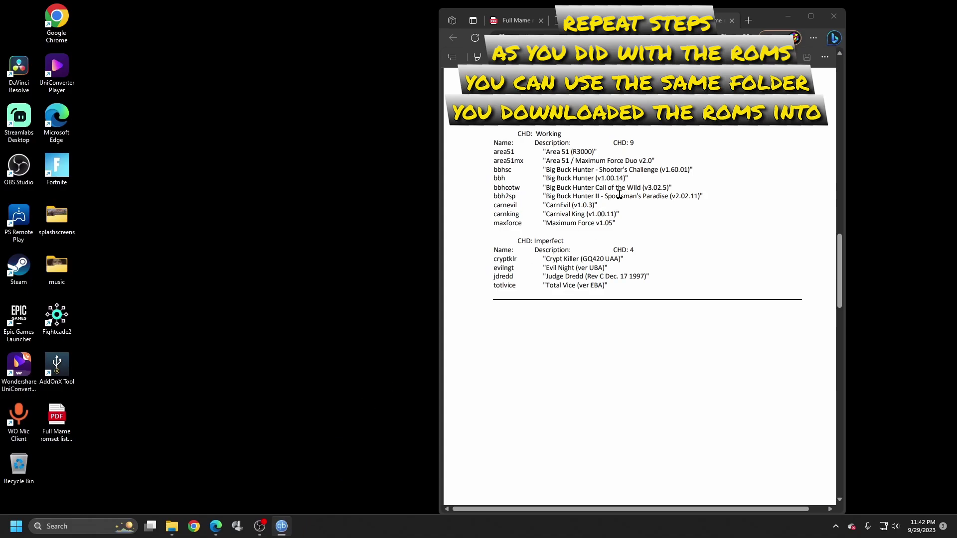
pyautogui.click(787, 16)
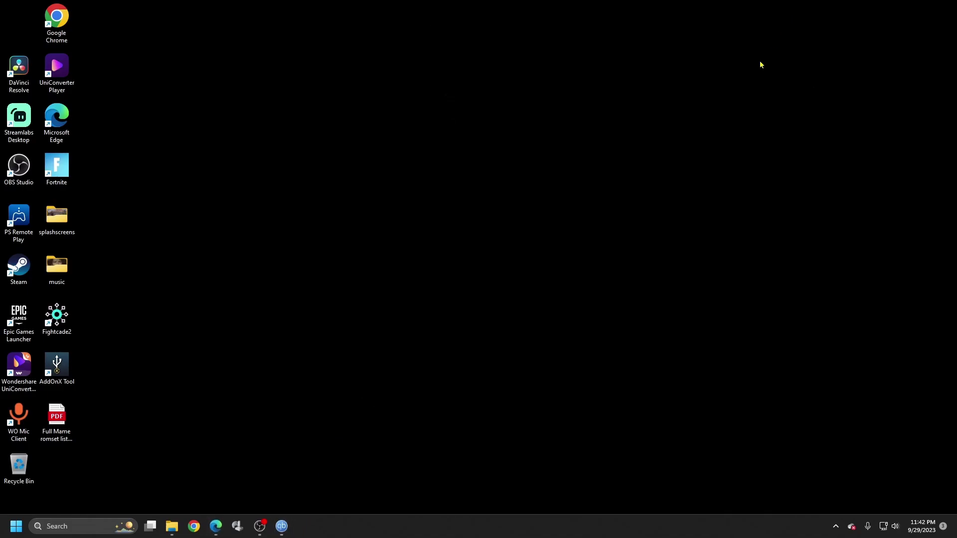
# - Bring up qBittorrent and widen the Size column while the 936.0 MiB ROMs torrent finishes
pyautogui.click(283, 527)
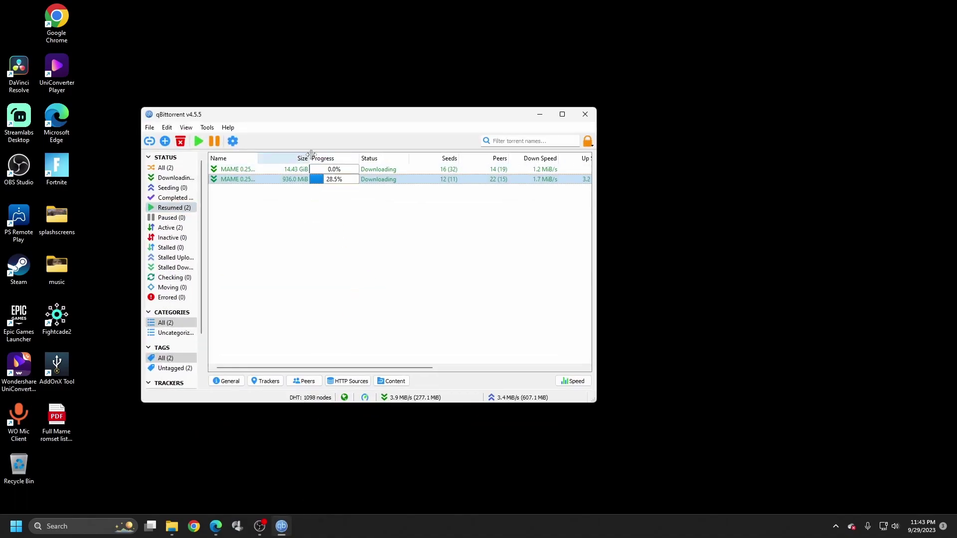
pyautogui.moveTo(308, 157); pyautogui.dragTo(332, 152)
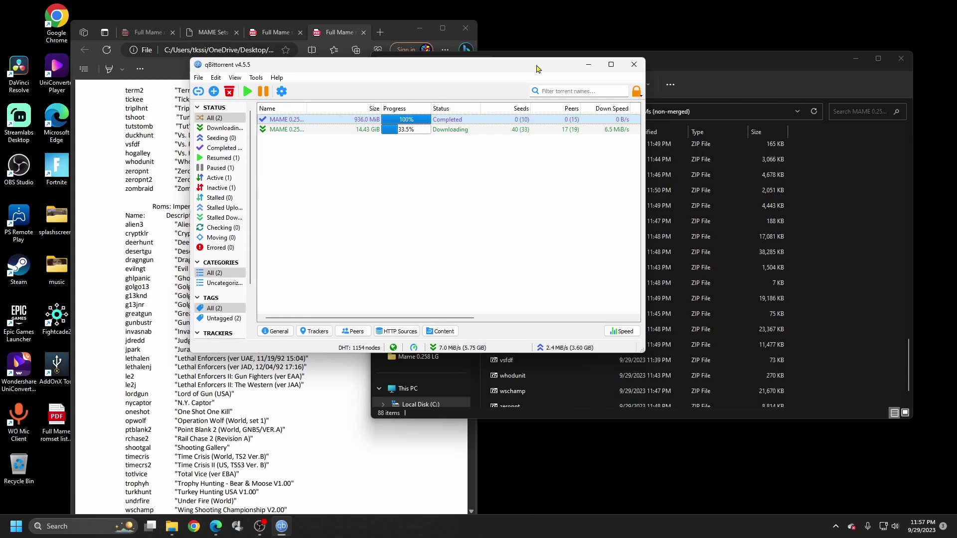
# - Compare the 88-ZIP ROM folder with the romset PDF, highlighting tutstomb, then hide the PDF
pyautogui.click(712, 85)
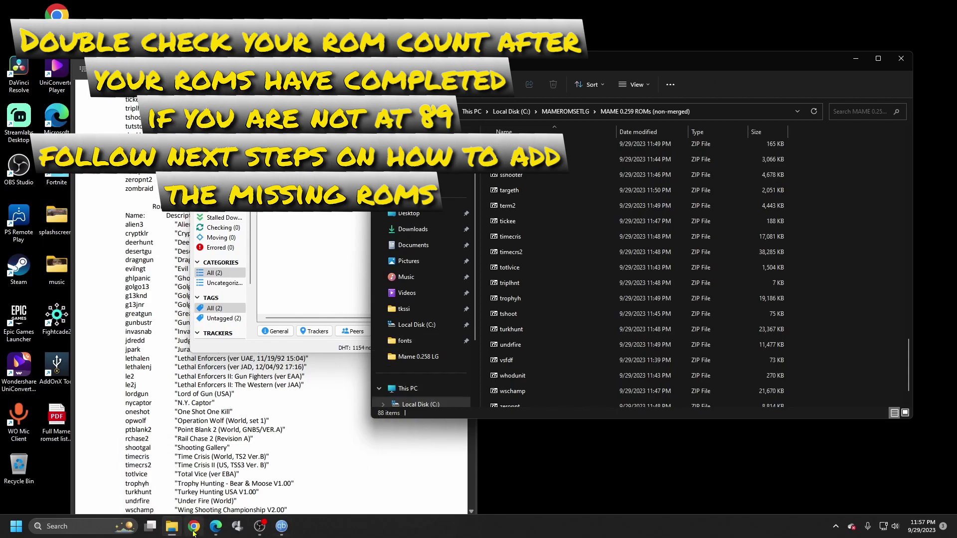
pyautogui.moveTo(223, 529)
pyautogui.moveTo(223, 494)
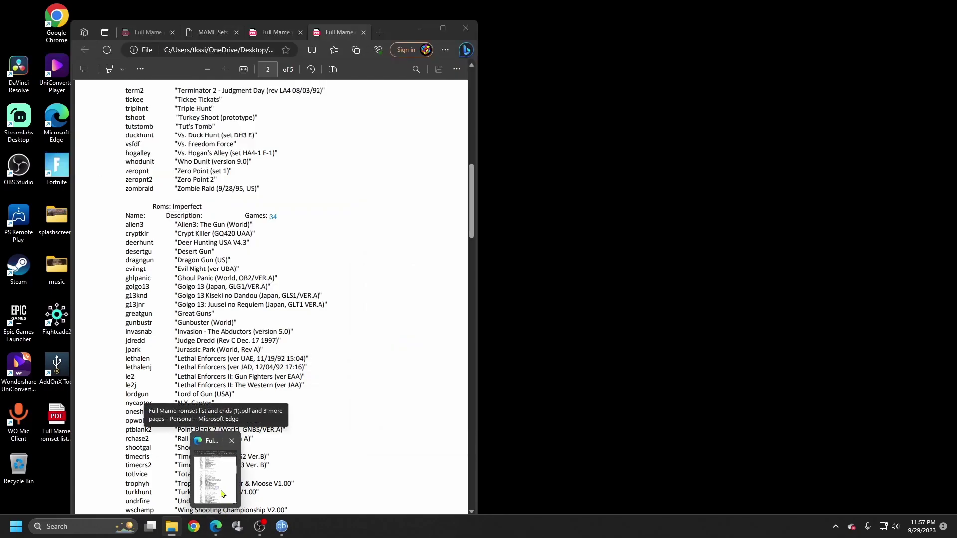
pyautogui.click(222, 494)
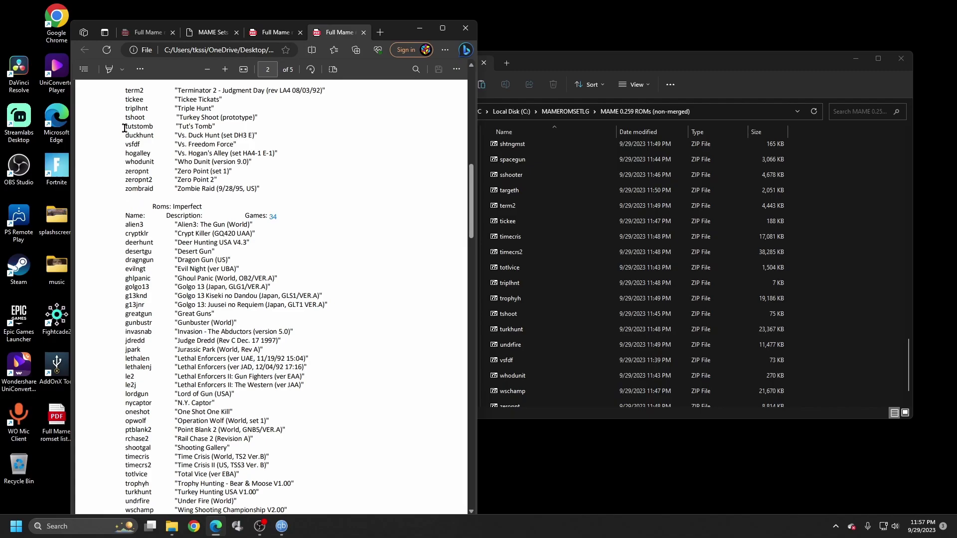
pyautogui.moveTo(126, 126); pyautogui.dragTo(215, 127)
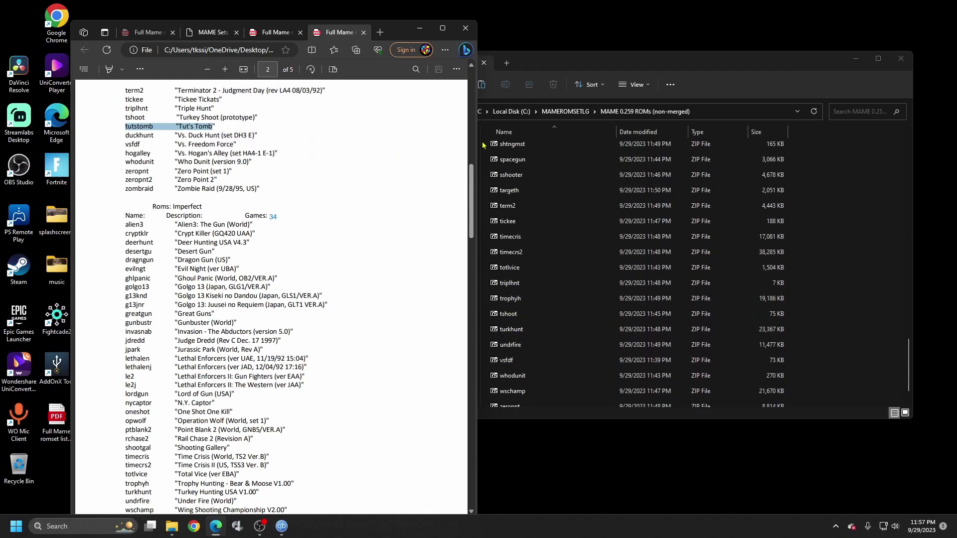
pyautogui.click(425, 31)
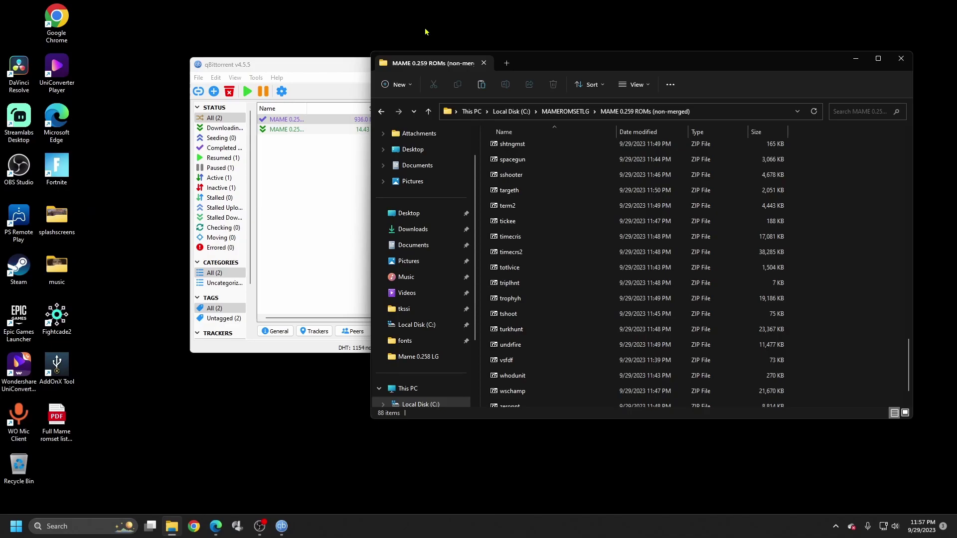
# - Remove the completed MAME 0.259 ROMs (non-merged) torrent from the list, keeping its files
pyautogui.click(342, 203)
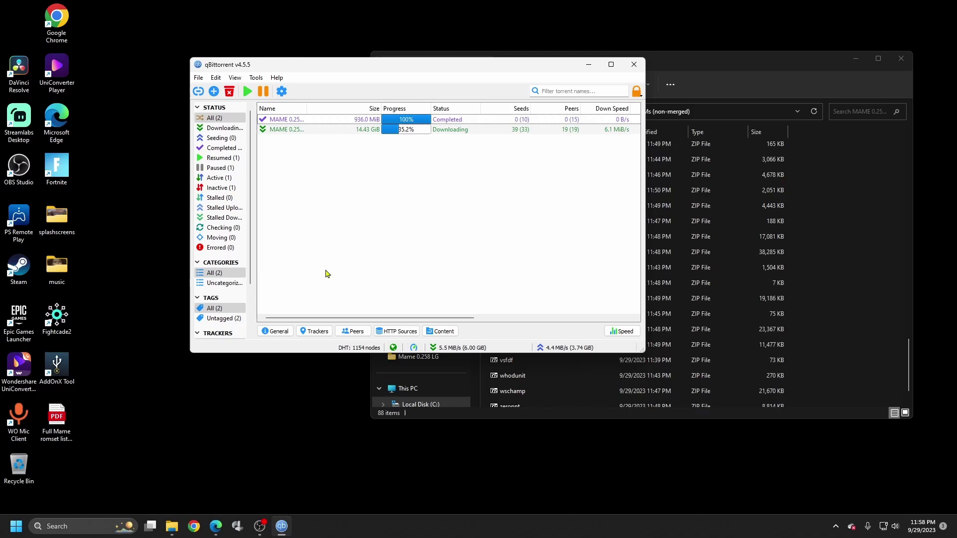
pyautogui.click(366, 120)
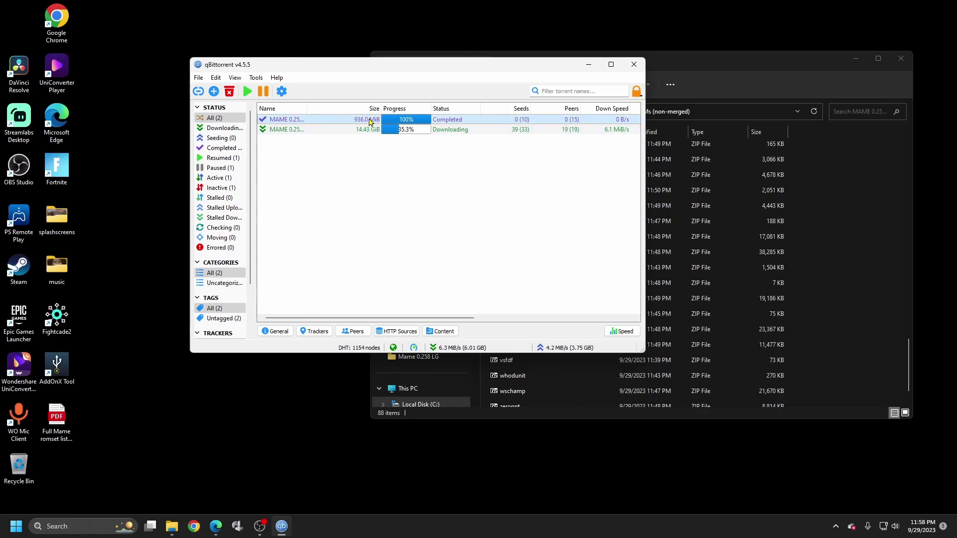
pyautogui.rightClick(356, 120)
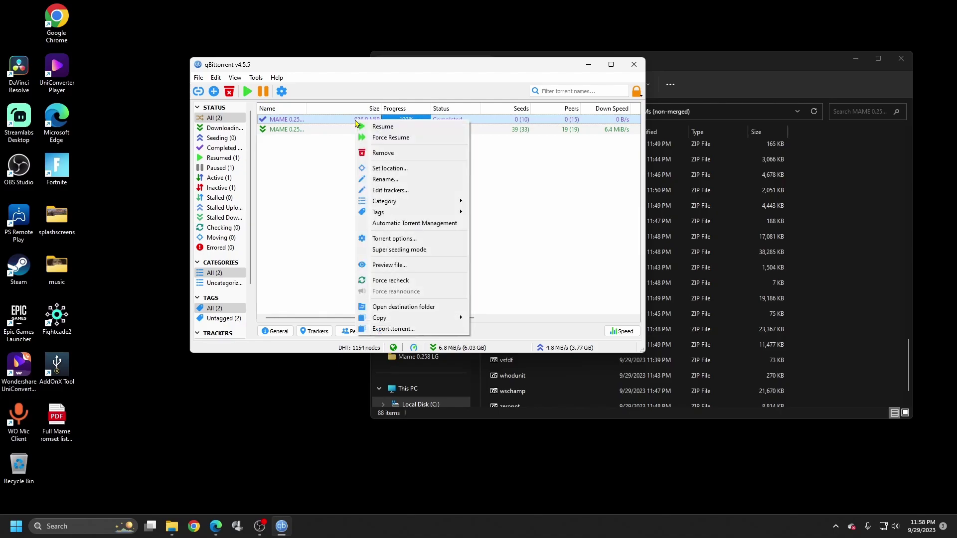
pyautogui.click(403, 152)
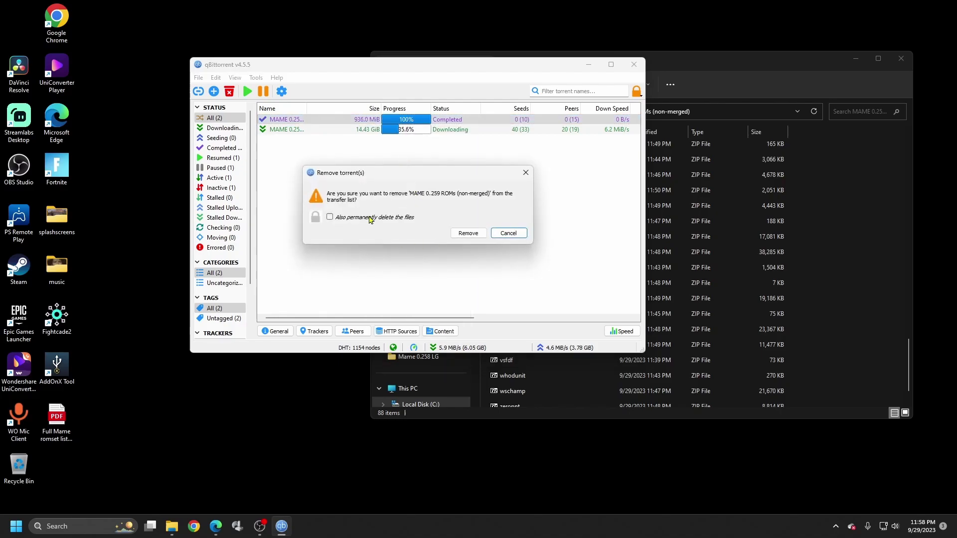
pyautogui.click(330, 217)
pyautogui.click(470, 235)
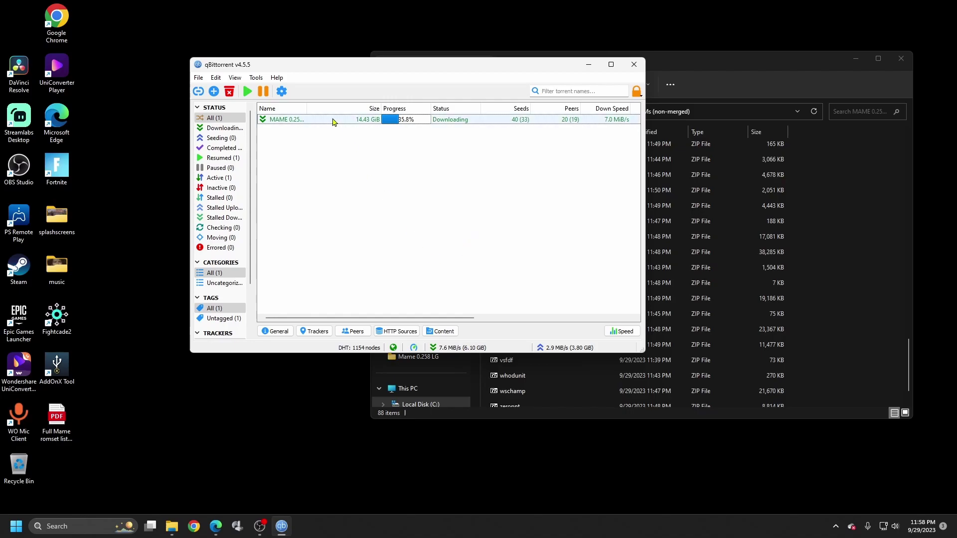
# - Close Chrome and bring the Edge window with the Full Mame romset list forward
pyautogui.click(194, 526)
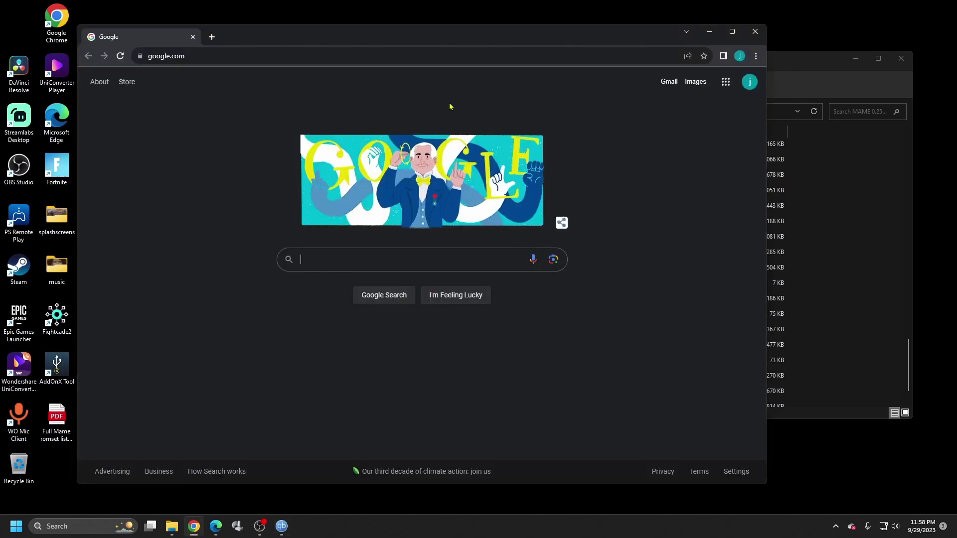
pyautogui.click(755, 31)
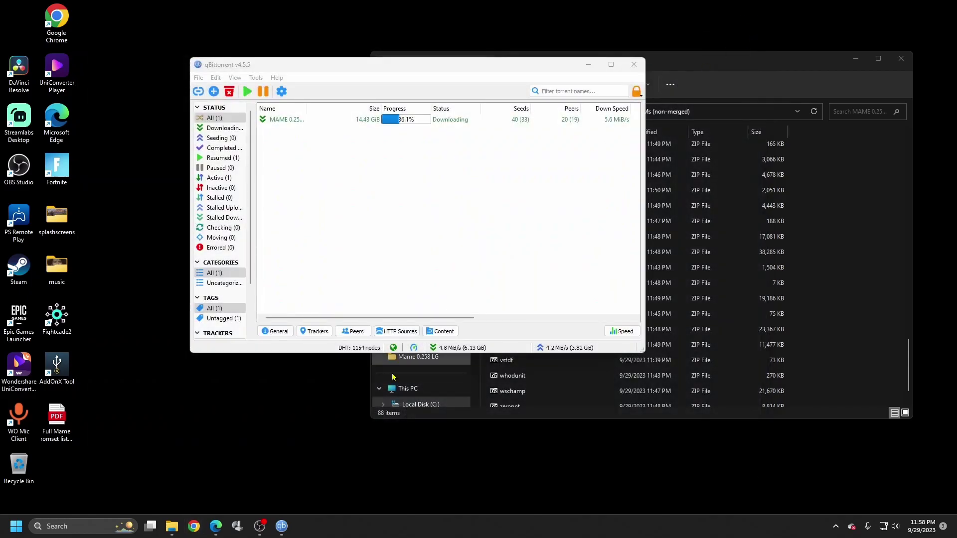
pyautogui.moveTo(216, 526)
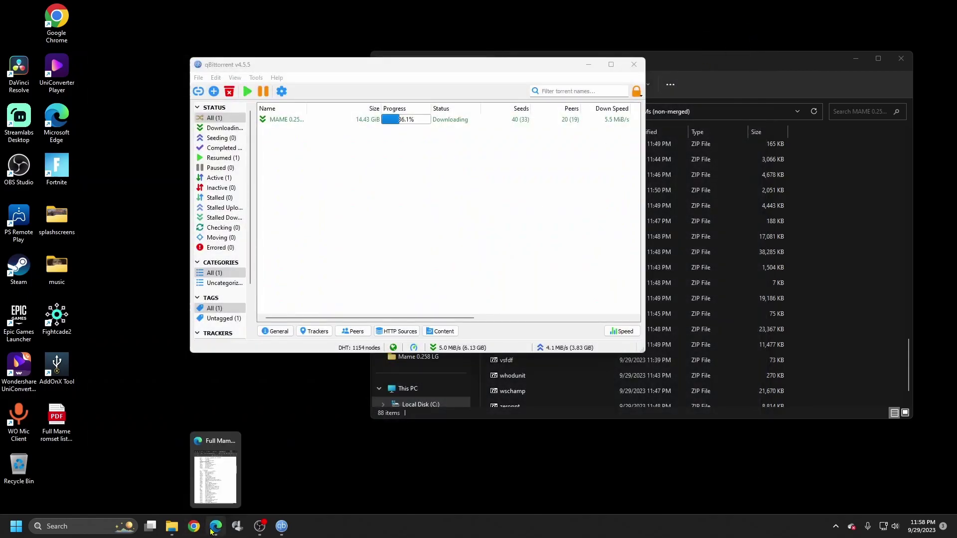
pyautogui.click(209, 495)
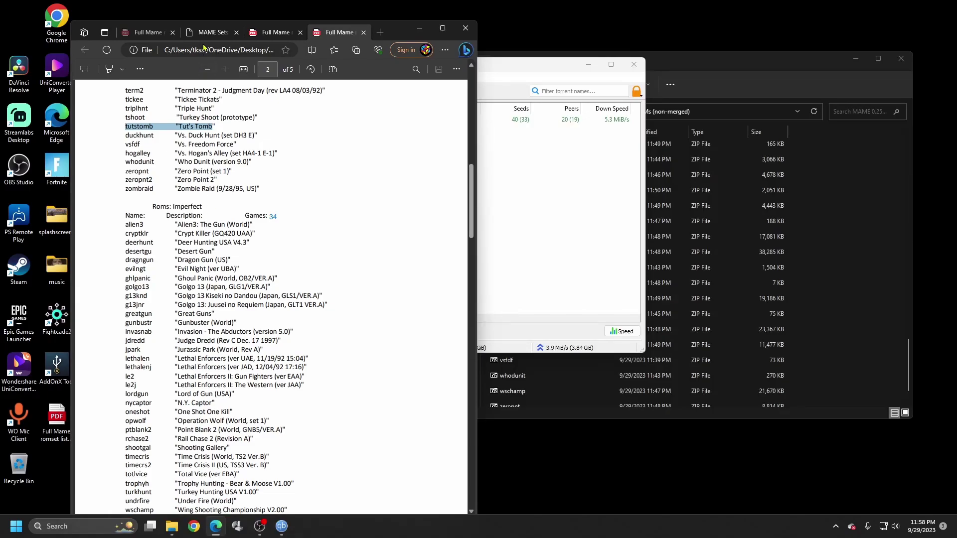
# - From the MAME Sets page, open the MAME 0.259 ROMs (merged) torrent in qBittorrent
pyautogui.click(211, 33)
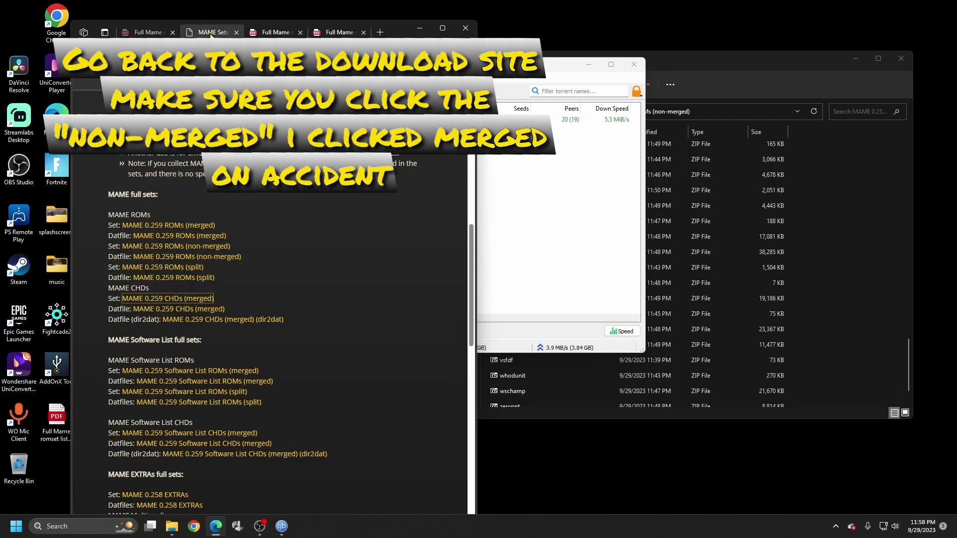
pyautogui.click(185, 238)
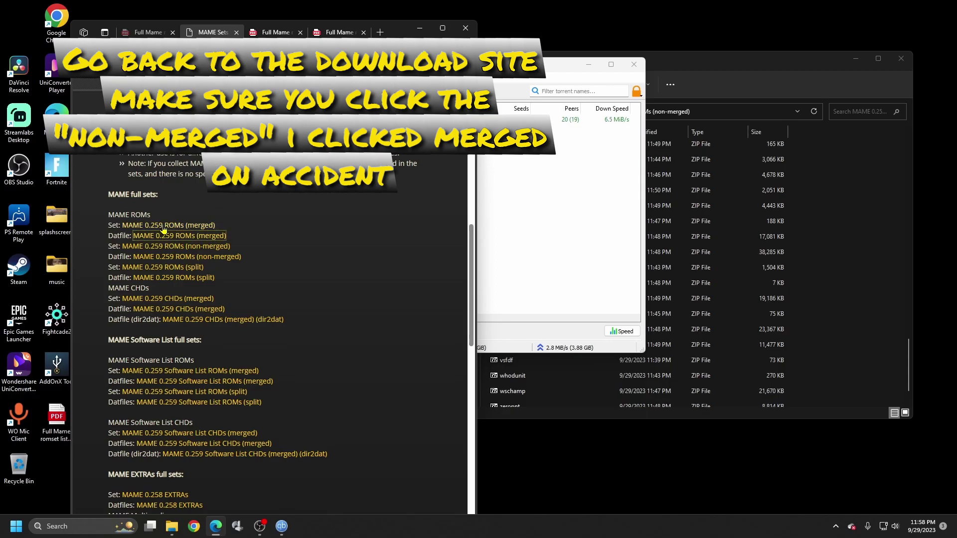
pyautogui.click(164, 226)
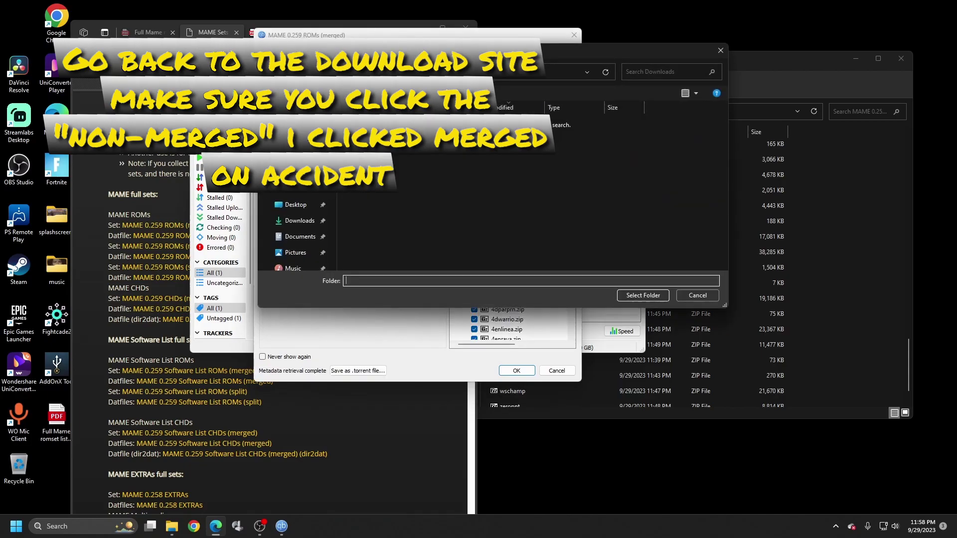
# - Set the merged torrent's save location to C:\MAMEROMSETLG
pyautogui.click(281, 526)
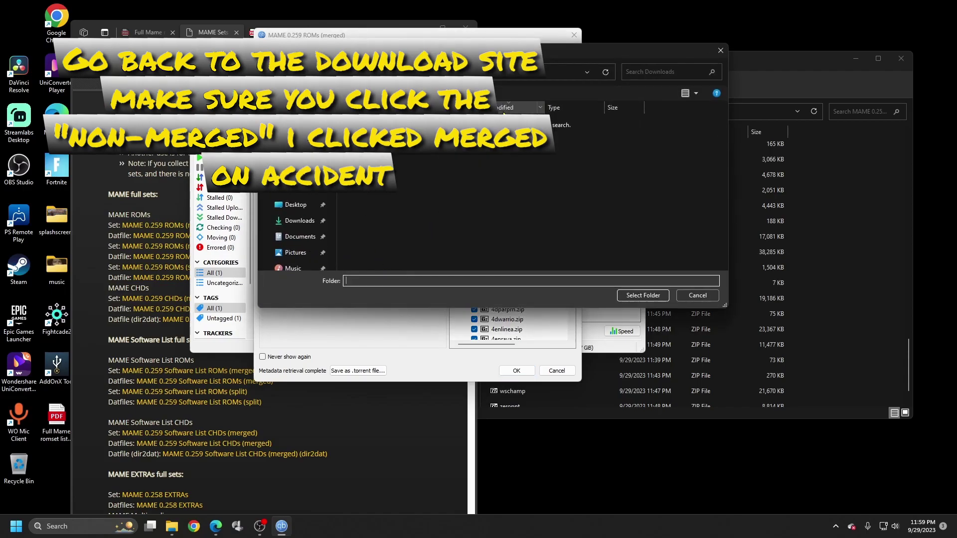
pyautogui.scroll(-2, 331, 189)
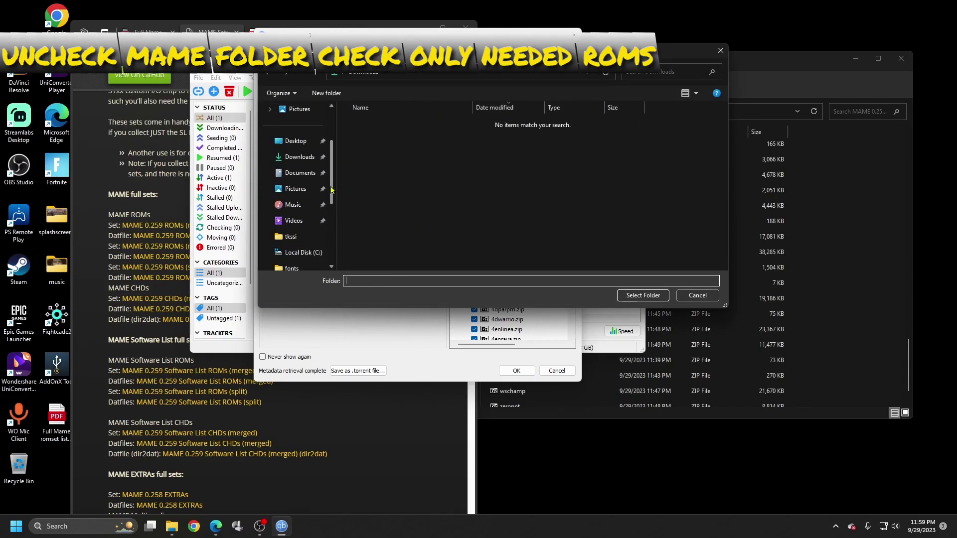
pyautogui.scroll(-1, 331, 189)
pyautogui.click(314, 205)
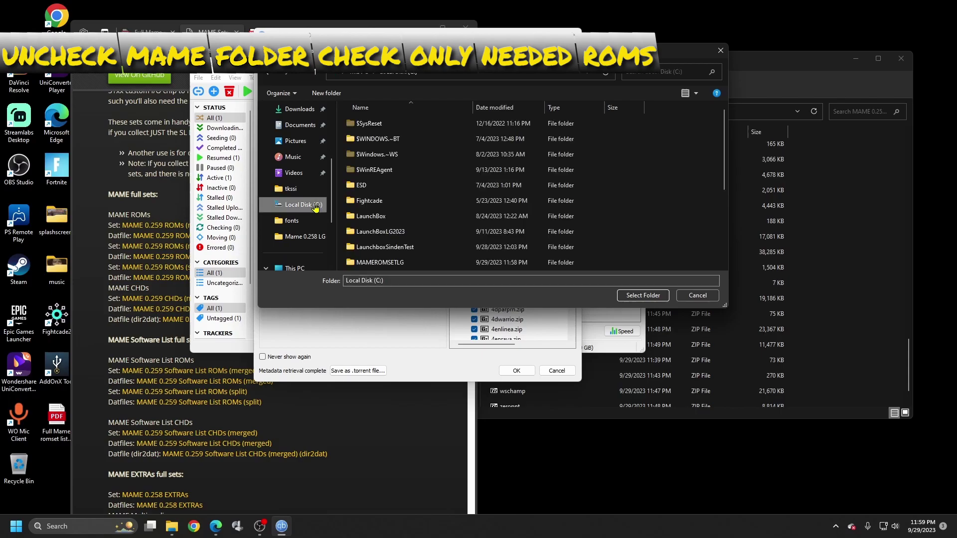
pyautogui.click(442, 263)
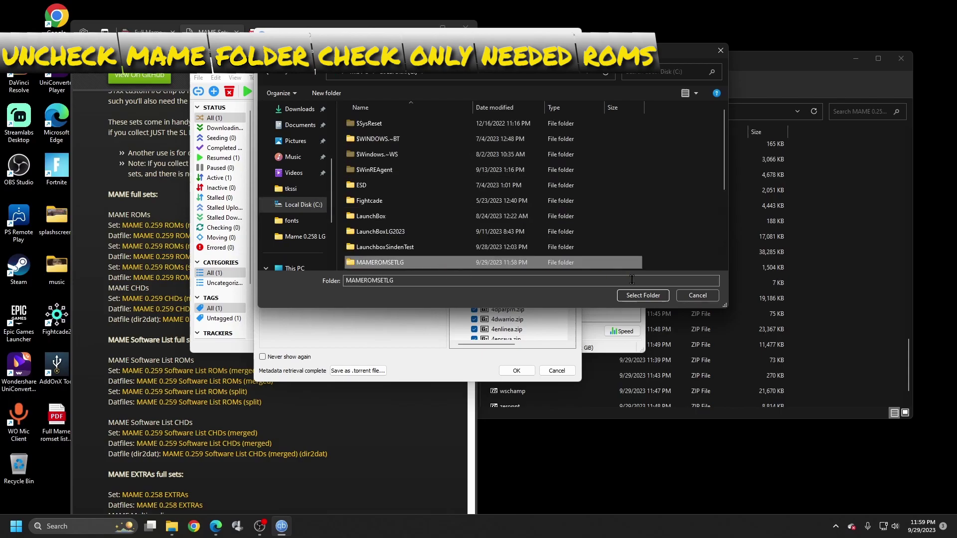
pyautogui.click(636, 296)
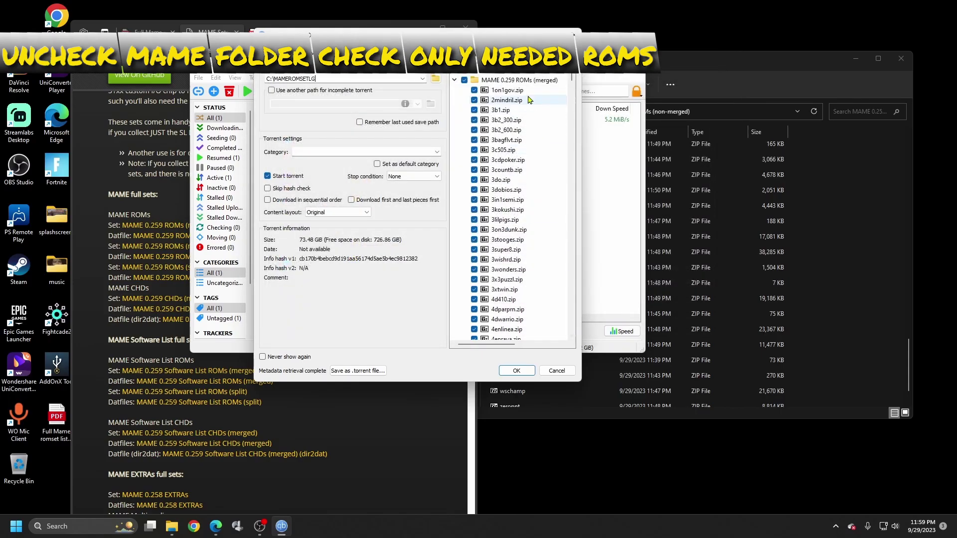
# - Deselect all files except tutstomb.zip and add the torrent
pyautogui.click(465, 80)
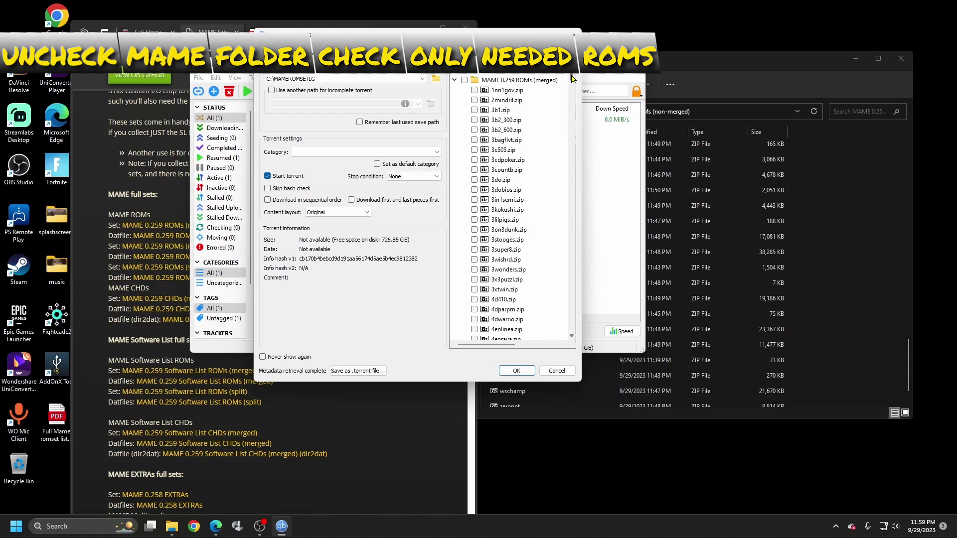
pyautogui.moveTo(573, 78); pyautogui.dragTo(571, 310)
pyautogui.click(499, 262)
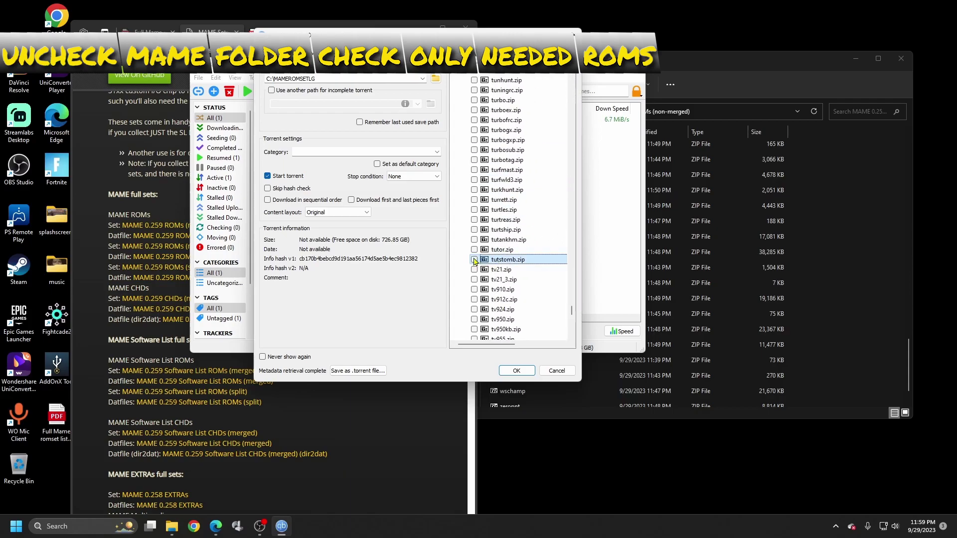
pyautogui.click(473, 260)
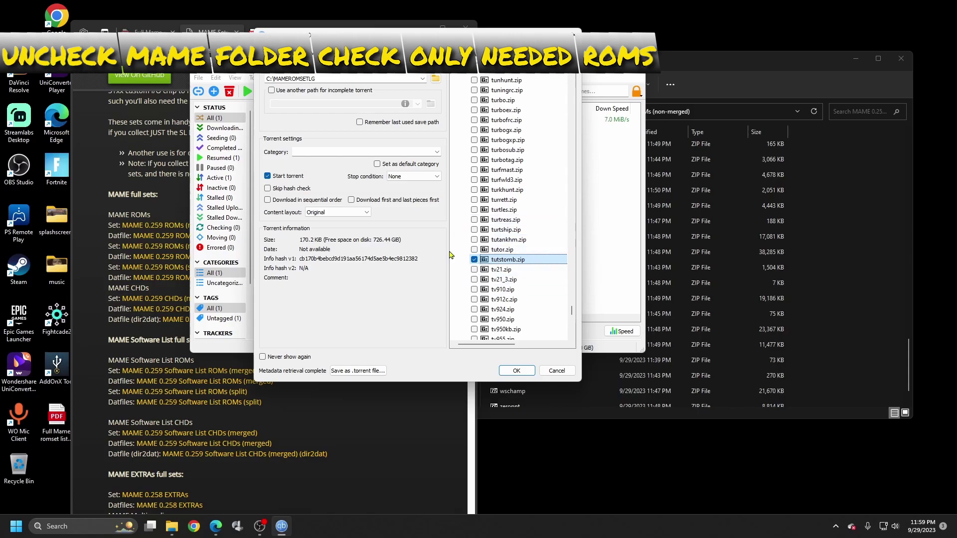
pyautogui.click(514, 369)
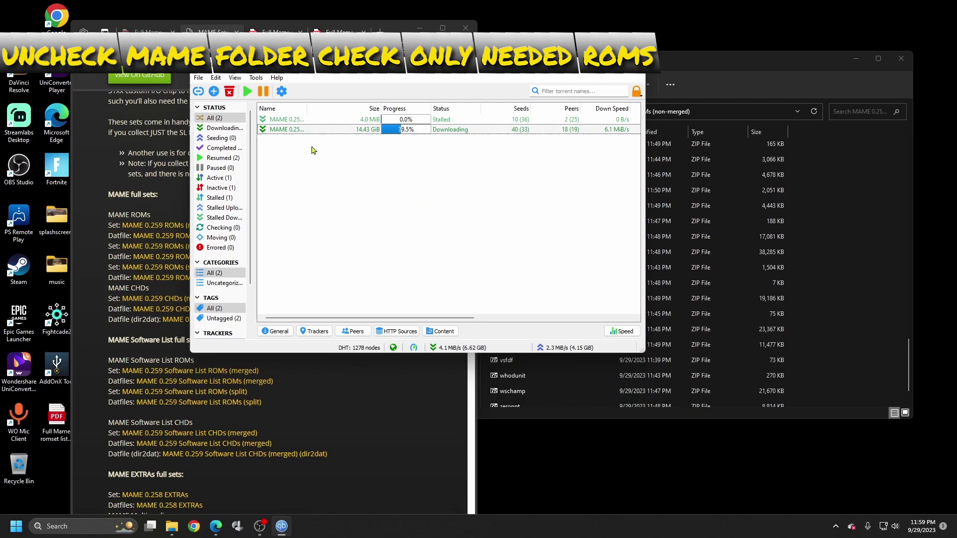
# - Pause the finished 4.0 MiB merged-ROMs torrent so it stops seeding
pyautogui.click(324, 122)
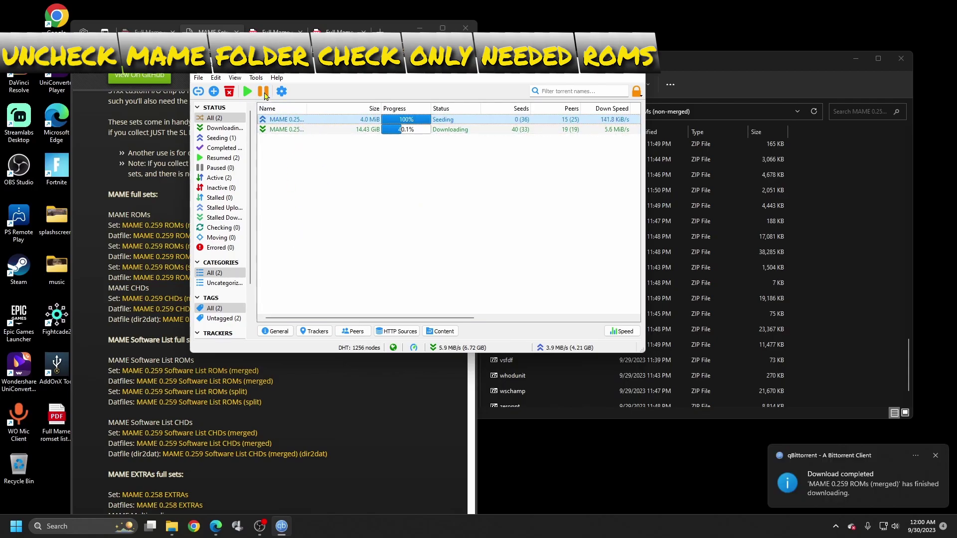
pyautogui.click(264, 92)
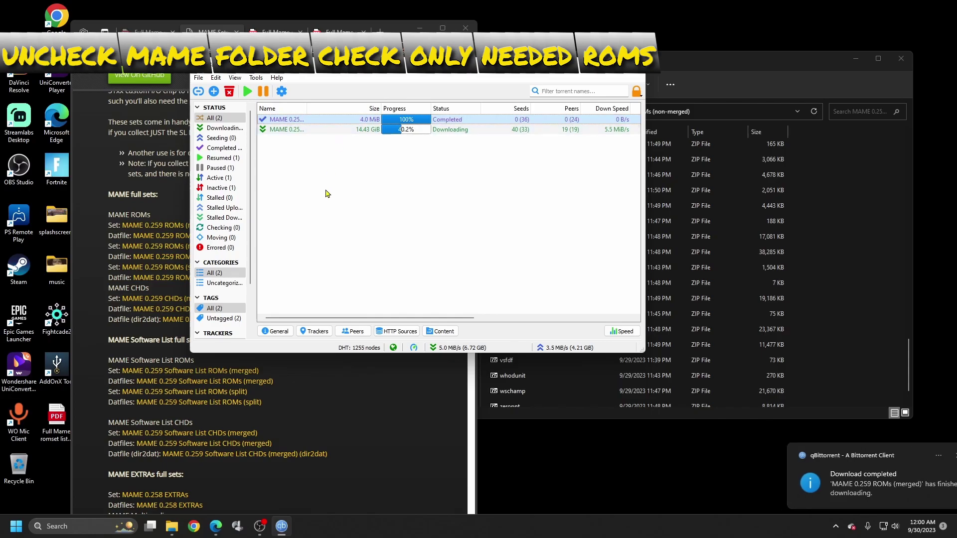
pyautogui.click(327, 130)
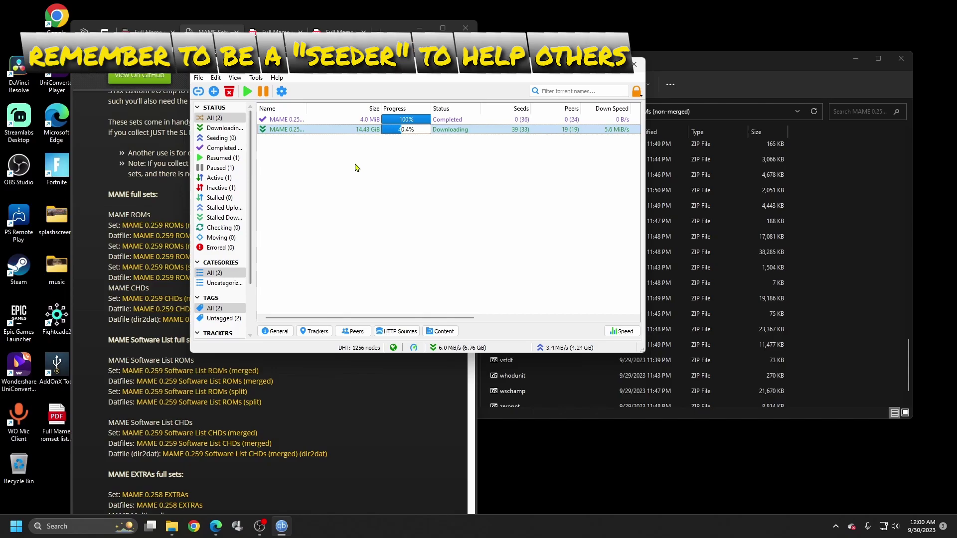
pyautogui.click(308, 120)
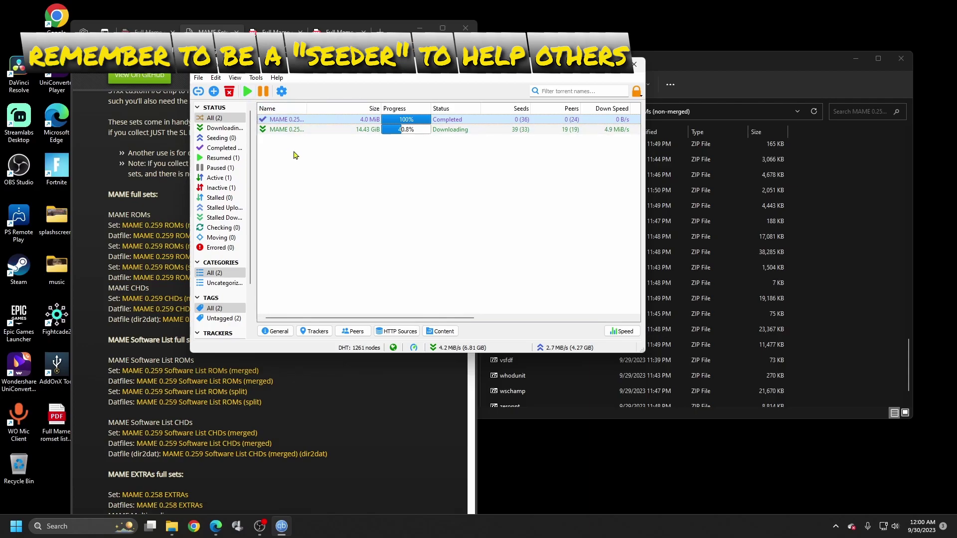
# - Check tutstomb is among the 89 ROM ZIPs, go back to MAMEROMSETLG, and return to qBittorrent
pyautogui.click(589, 73)
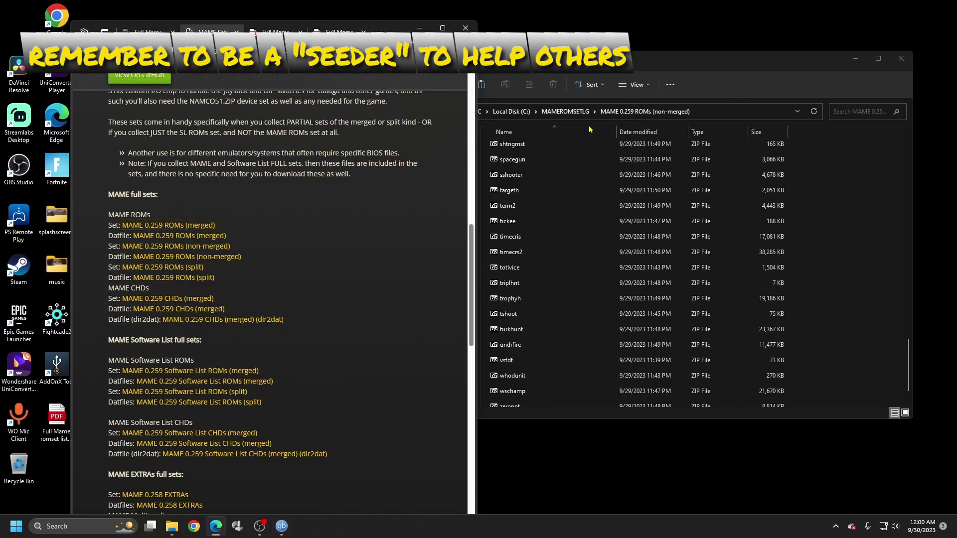
pyautogui.click(728, 90)
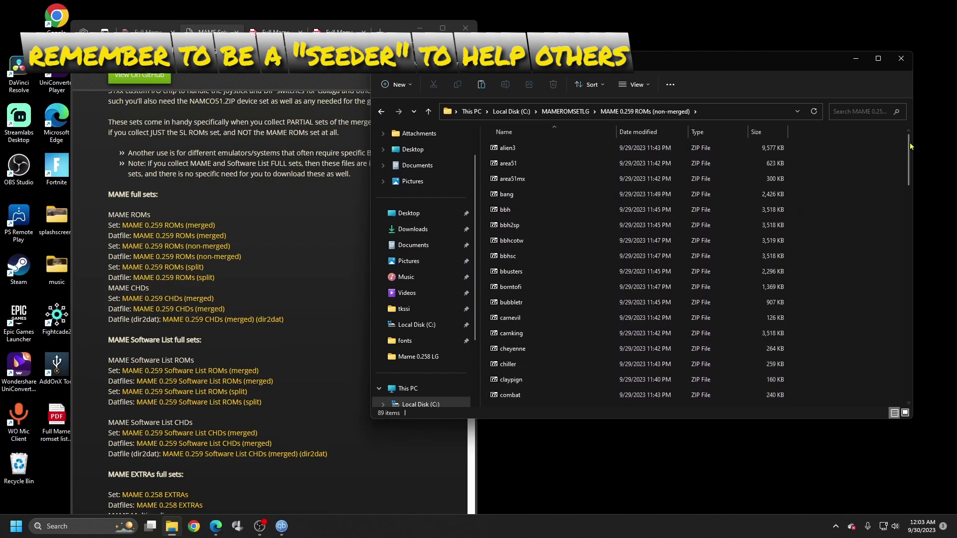
pyautogui.moveTo(907, 153); pyautogui.dragTo(898, 373)
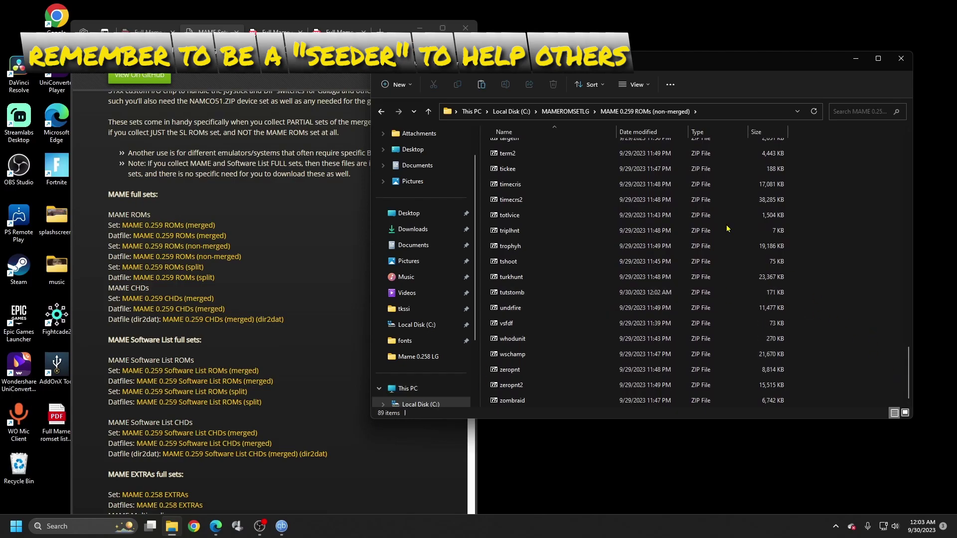
pyautogui.click(381, 112)
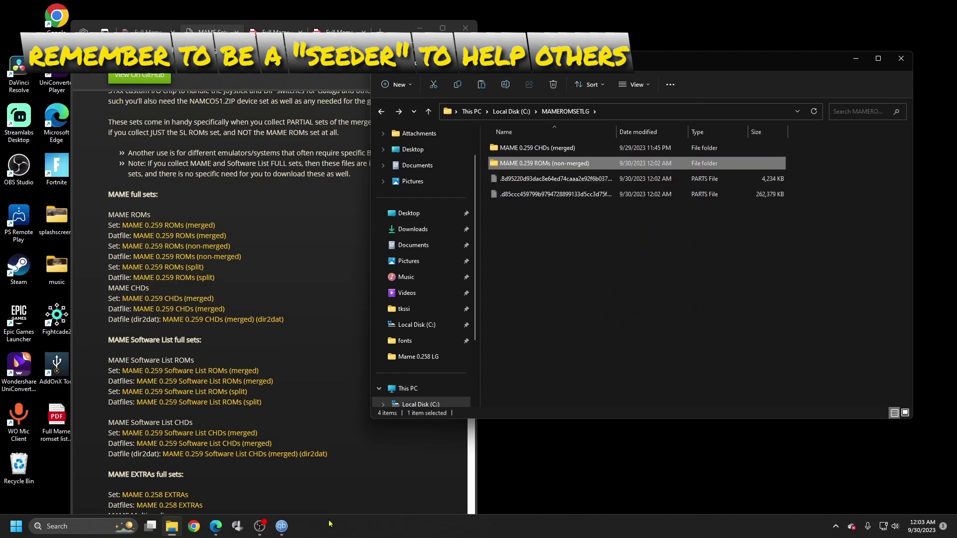
pyautogui.click(281, 527)
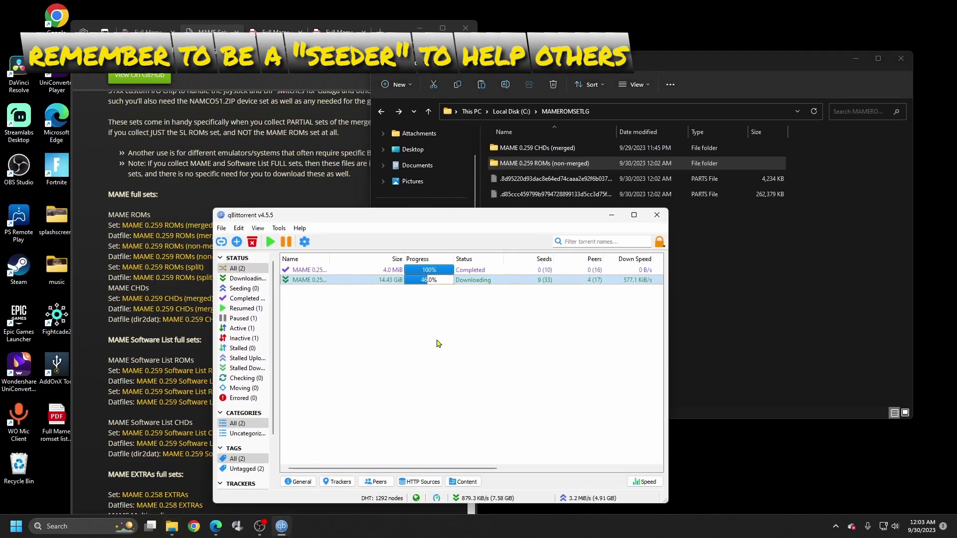